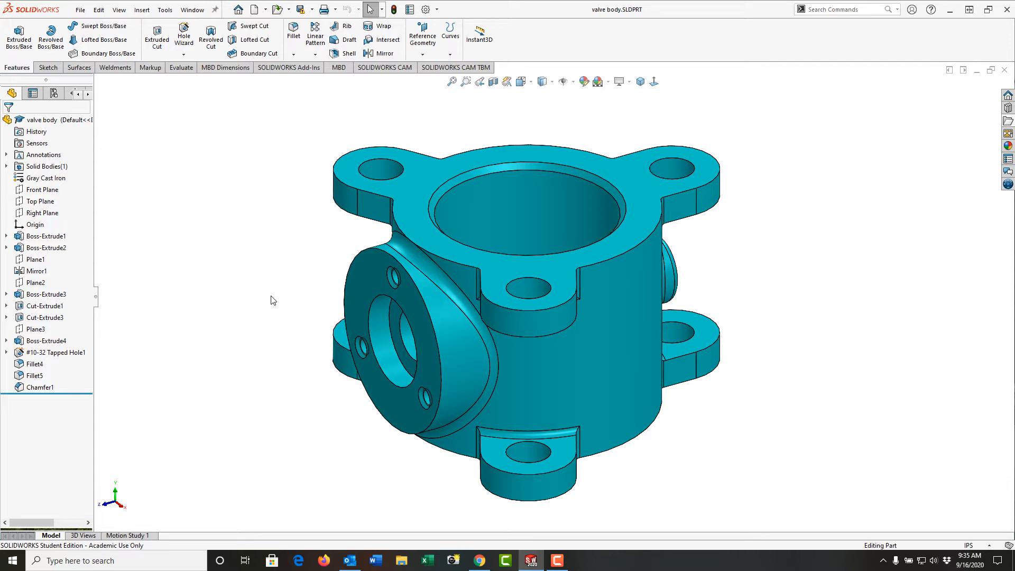
Examine the valve body's main bore, mounting lugs and side port, including the underside, and finish in isometric view.
{"action": "left_click", "coordinate": [586, 226]}
{"action": "middle_click_drag", "start_coordinate": [683, 443], "coordinate": [676, 476]}
{"action": "left_click", "coordinate": [717, 417]}
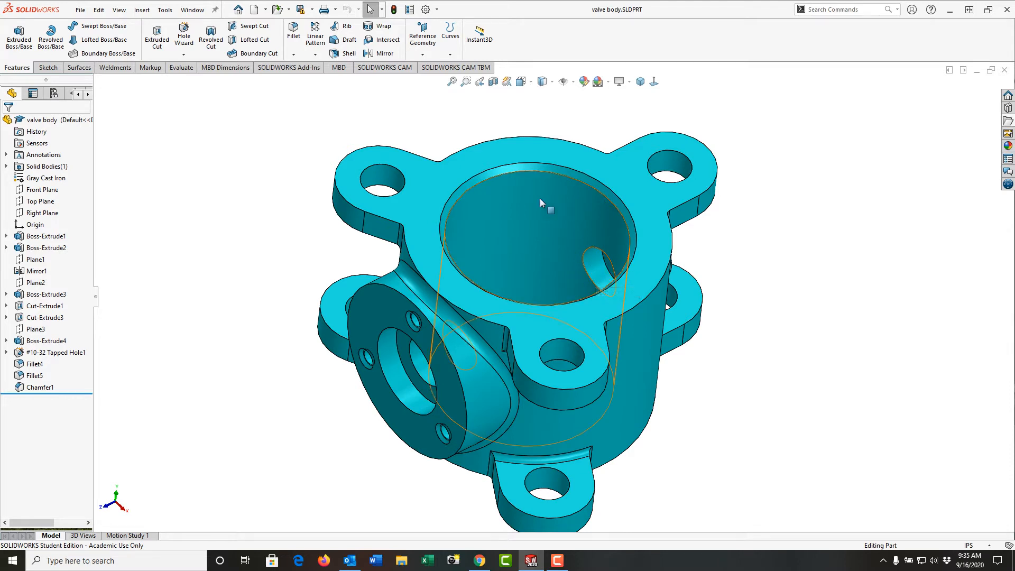
{"action": "middle_click_drag", "start_coordinate": [444, 272], "coordinate": [421, 235]}
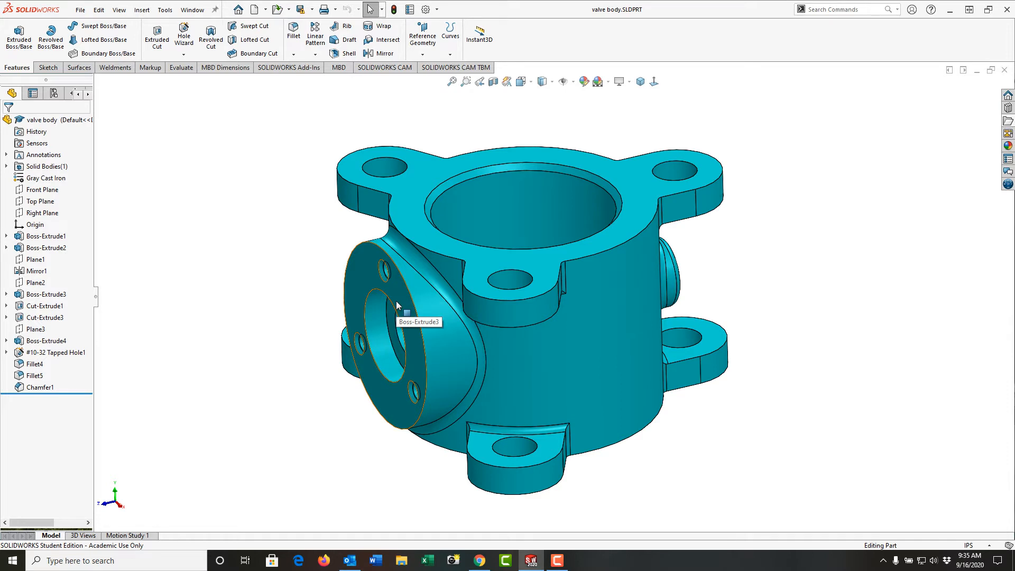
{"action": "middle_click_drag", "start_coordinate": [397, 305], "coordinate": [458, 290]}
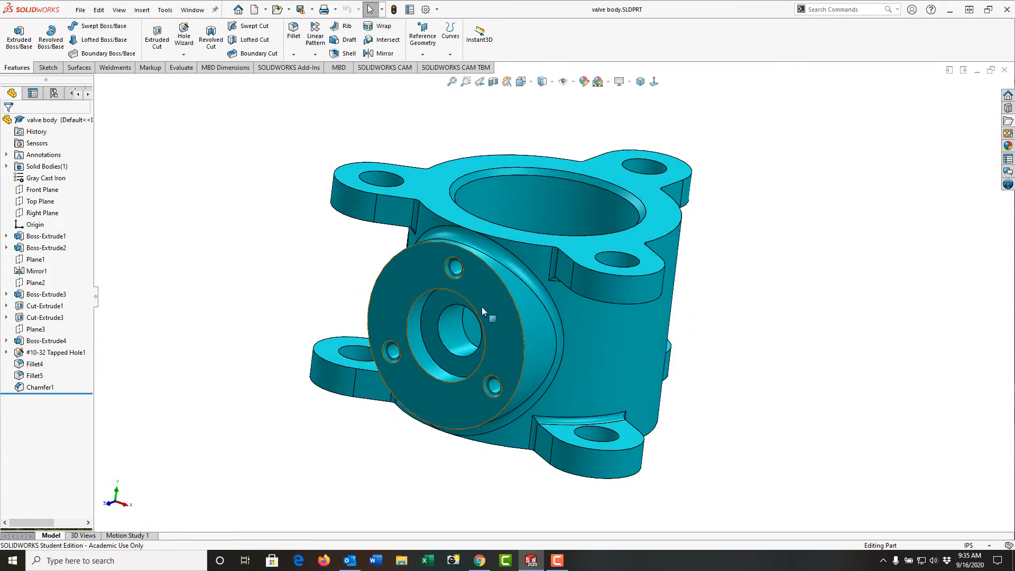
{"action": "left_click", "coordinate": [454, 345]}
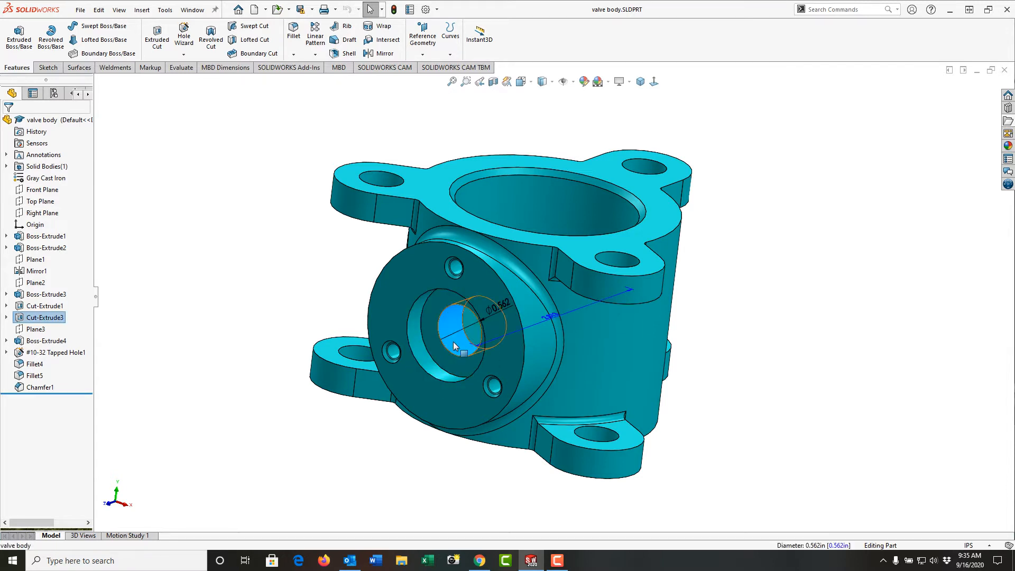
{"action": "middle_click_drag", "start_coordinate": [454, 344], "coordinate": [442, 338]}
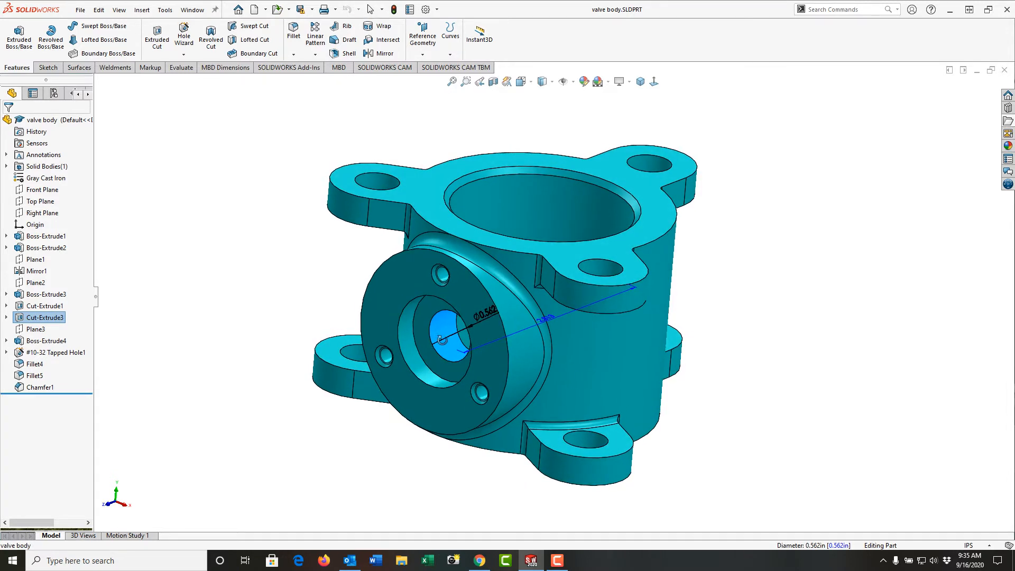
{"action": "left_click", "coordinate": [272, 249]}
{"action": "middle_click_drag", "start_coordinate": [257, 309], "coordinate": [273, 157]}
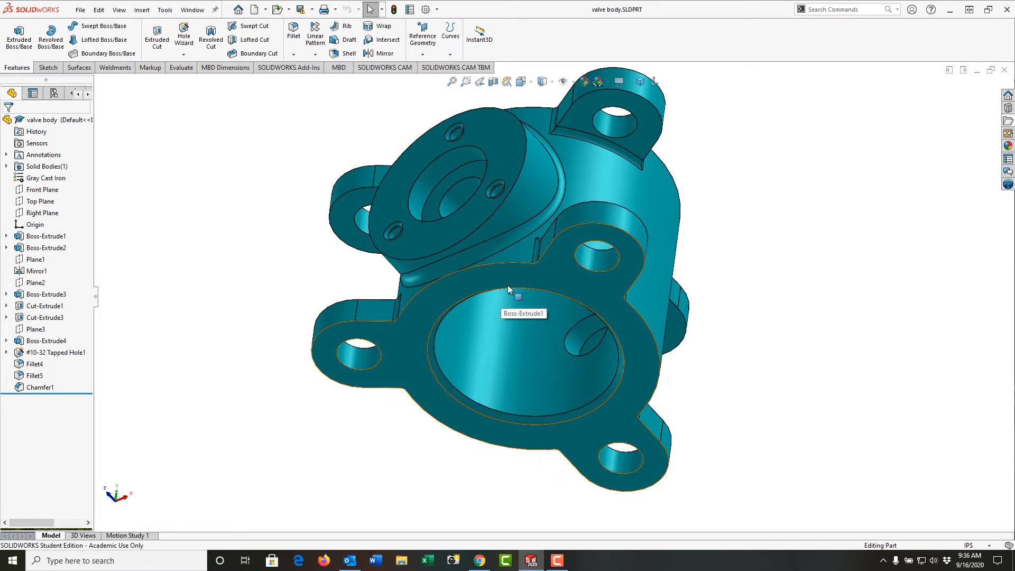
{"action": "key", "text": "ctrl+7"}
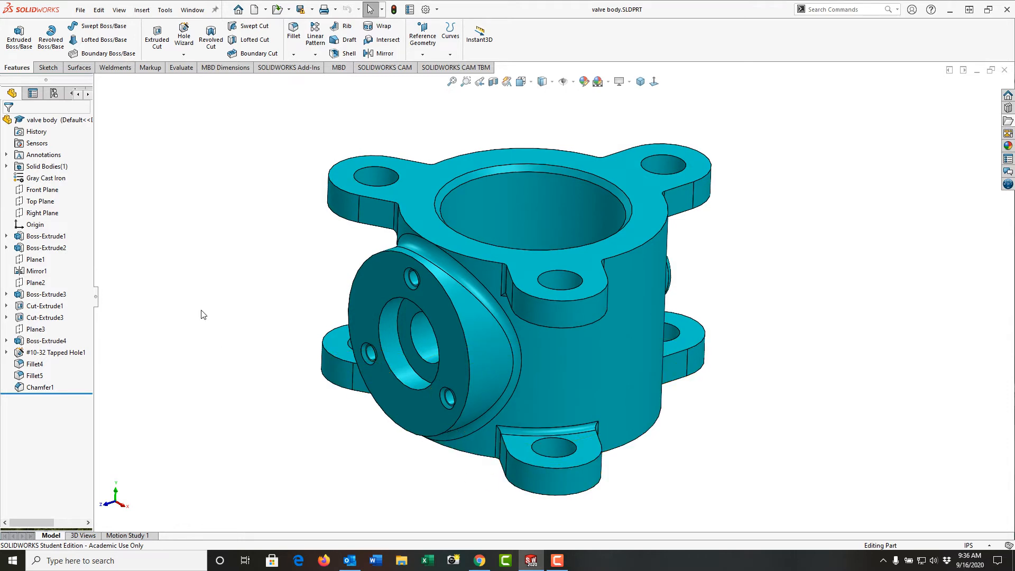
Add a configuration named OP05 to the valve body with the description "AS Cast Part".
{"action": "left_click", "coordinate": [53, 94]}
{"action": "right_click", "coordinate": [49, 131]}
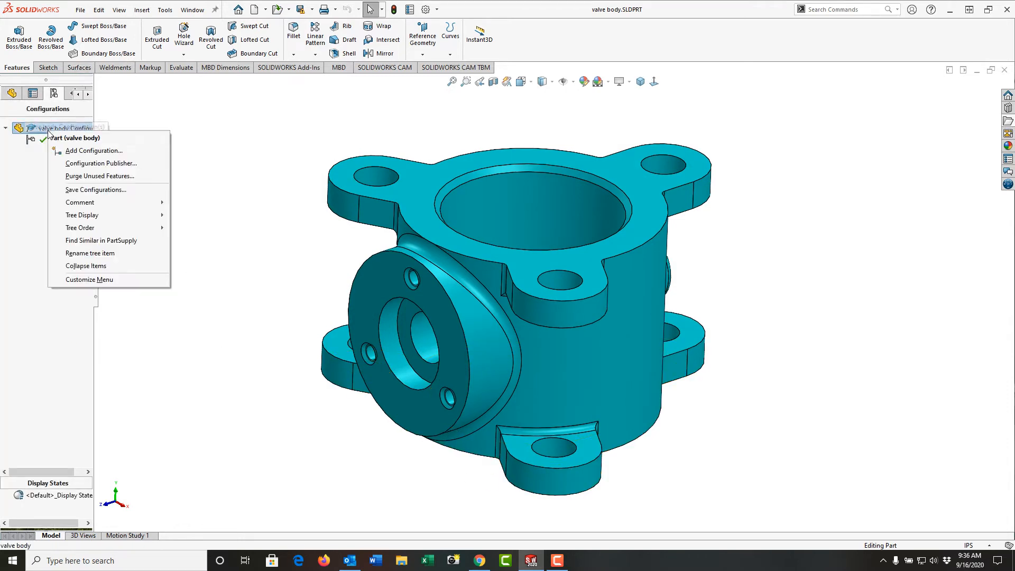
{"action": "left_click", "coordinate": [86, 151]}
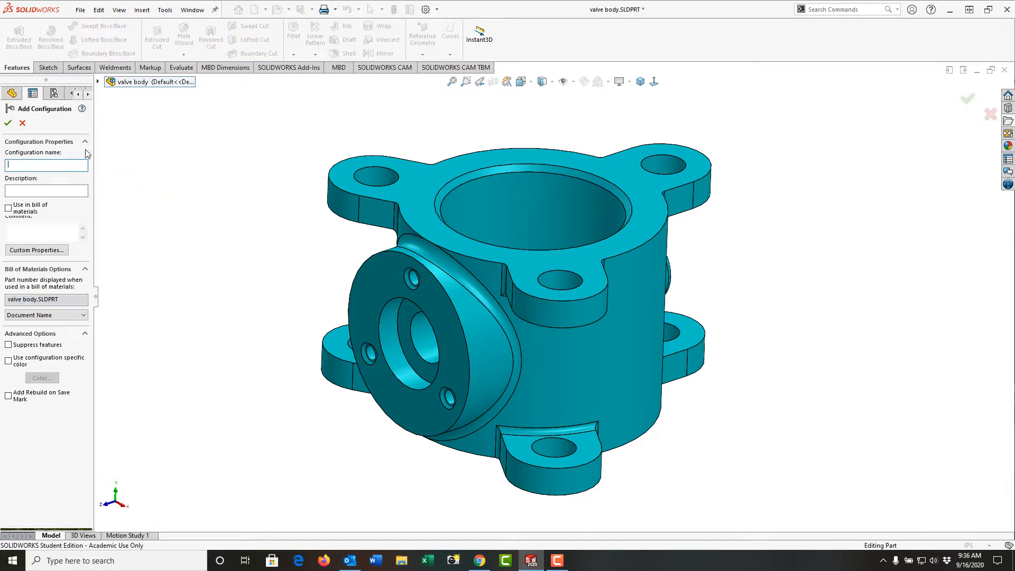
{"action": "type", "text": "OP05"}
{"action": "left_click", "coordinate": [59, 189]}
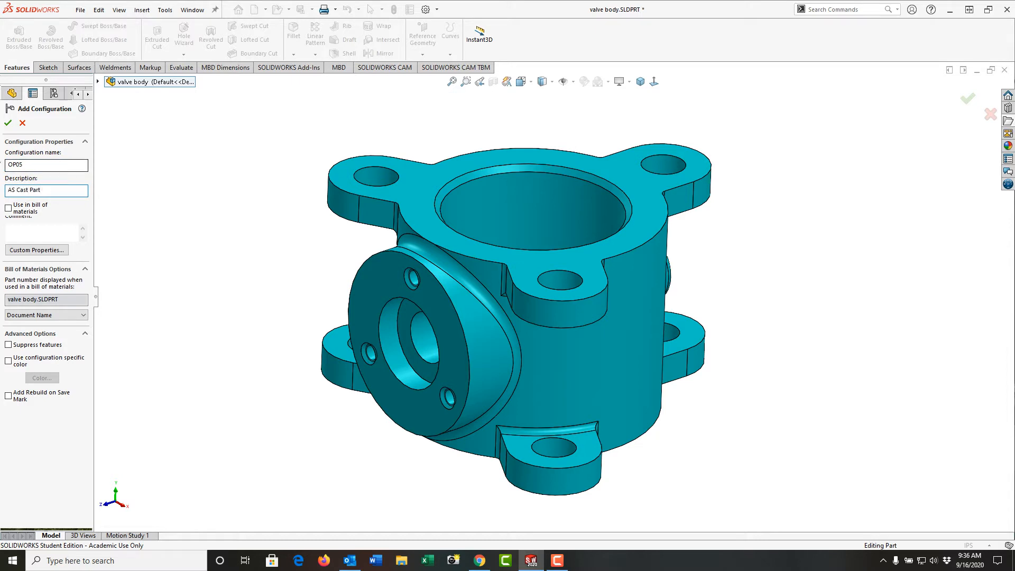
{"action": "left_click", "coordinate": [8, 123]}
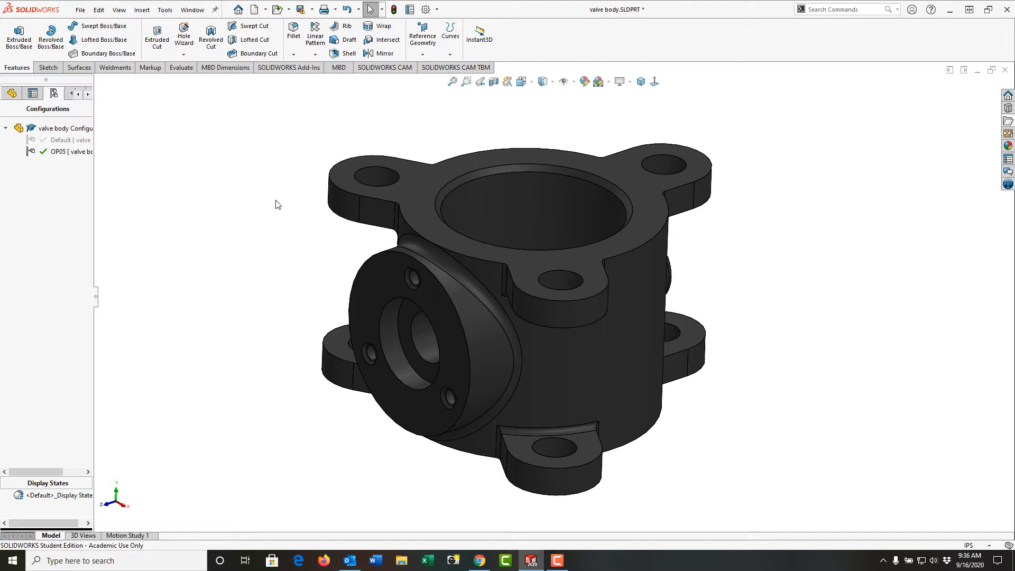
{"action": "left_click", "coordinate": [404, 204]}
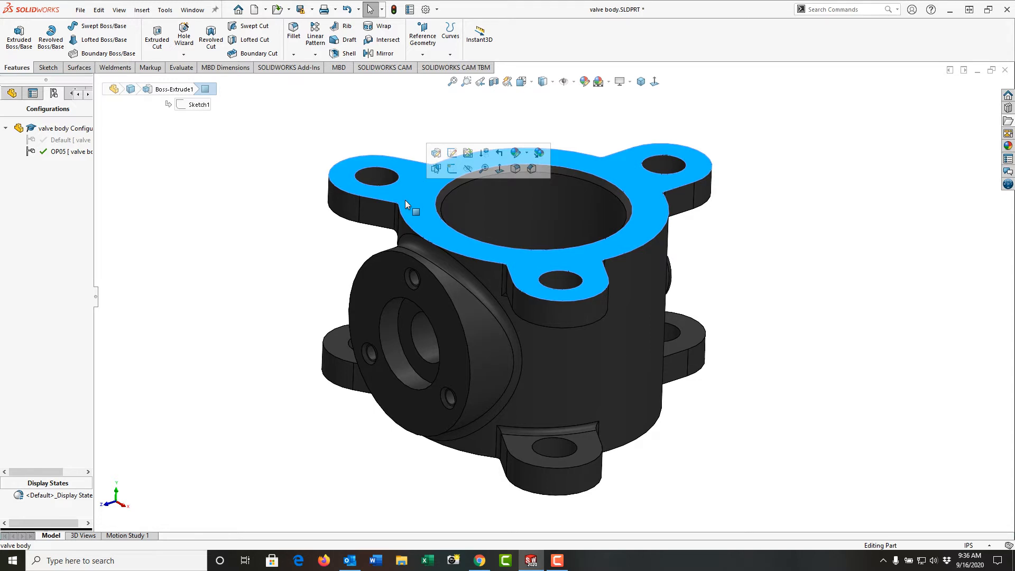
{"action": "left_click", "coordinate": [421, 41]}
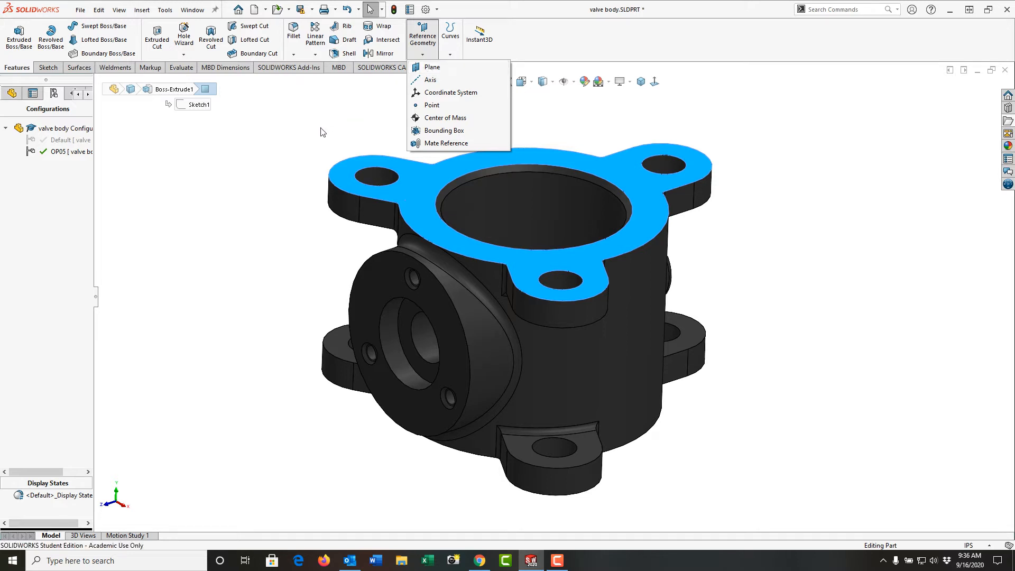
{"action": "left_click", "coordinate": [309, 141]}
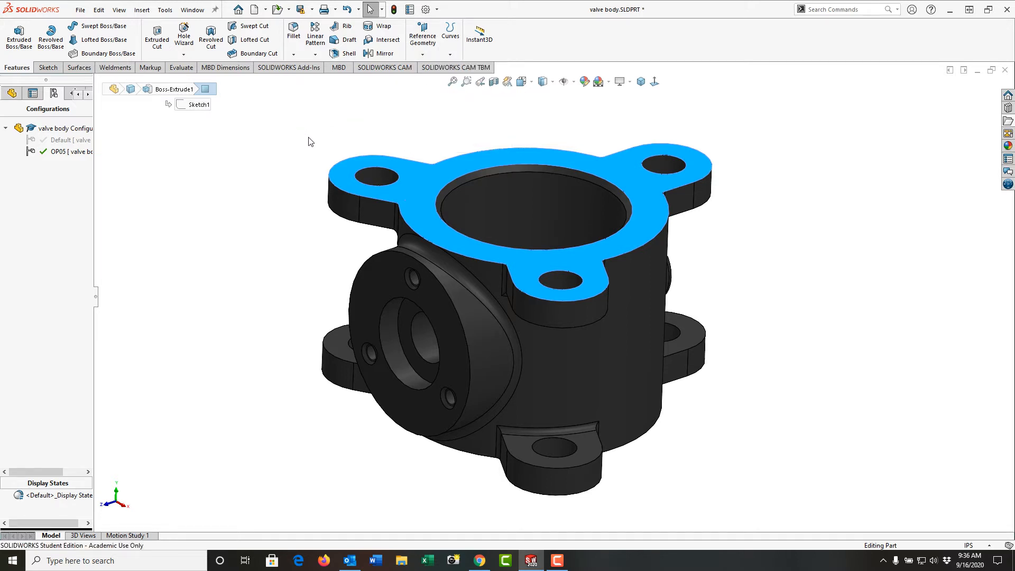
{"action": "left_click", "coordinate": [309, 141]}
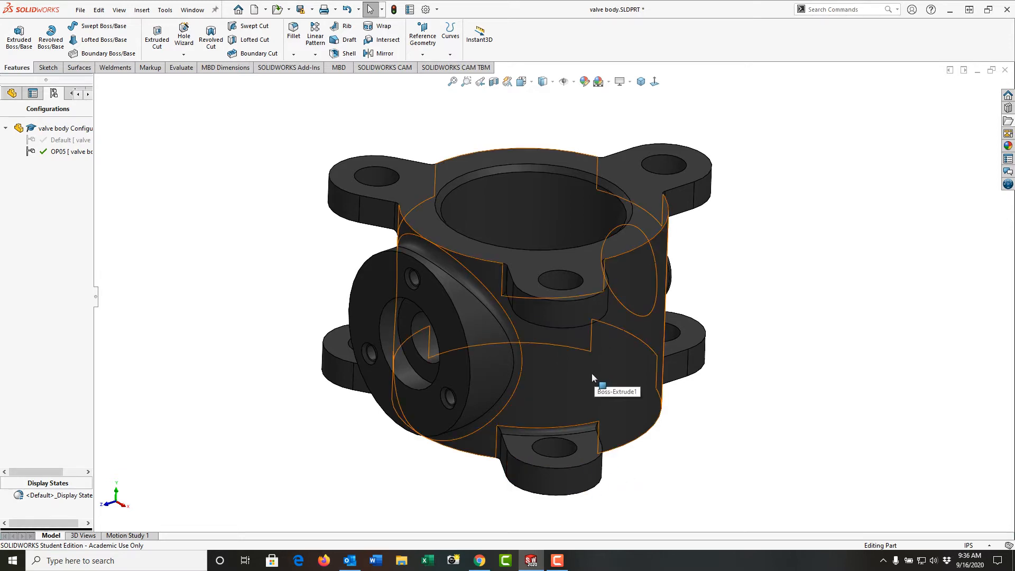
Start a sketch on the top flange face and convert the face's complete outer edge loop into sketch entities.
{"action": "left_click", "coordinate": [450, 241]}
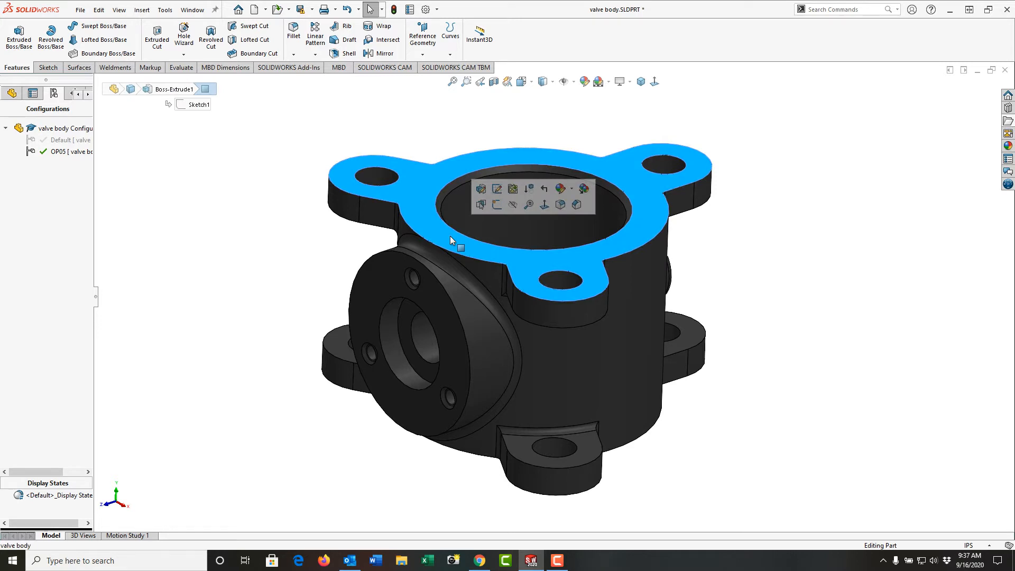
{"action": "left_click", "coordinate": [48, 67]}
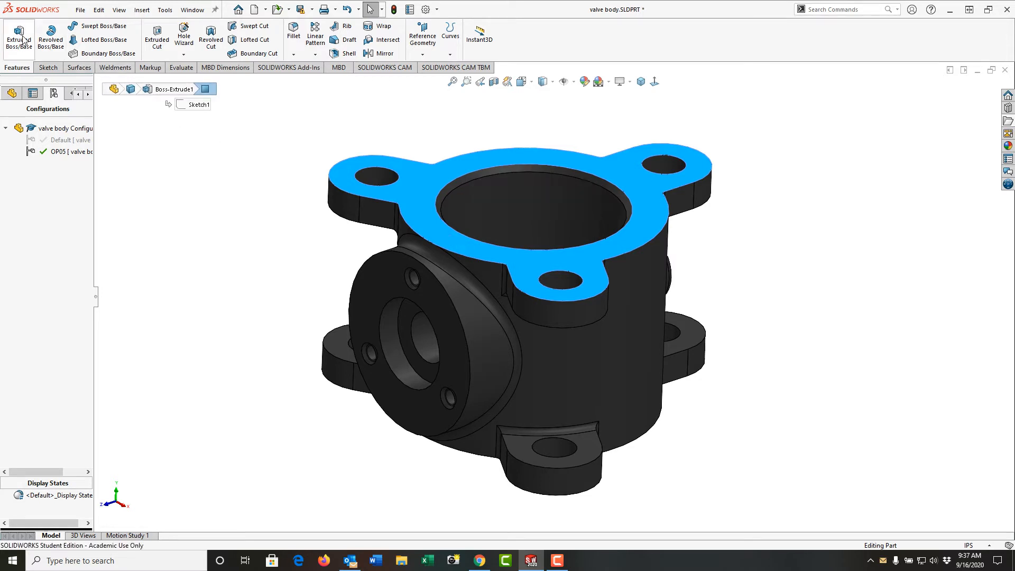
{"action": "left_click", "coordinate": [22, 37]}
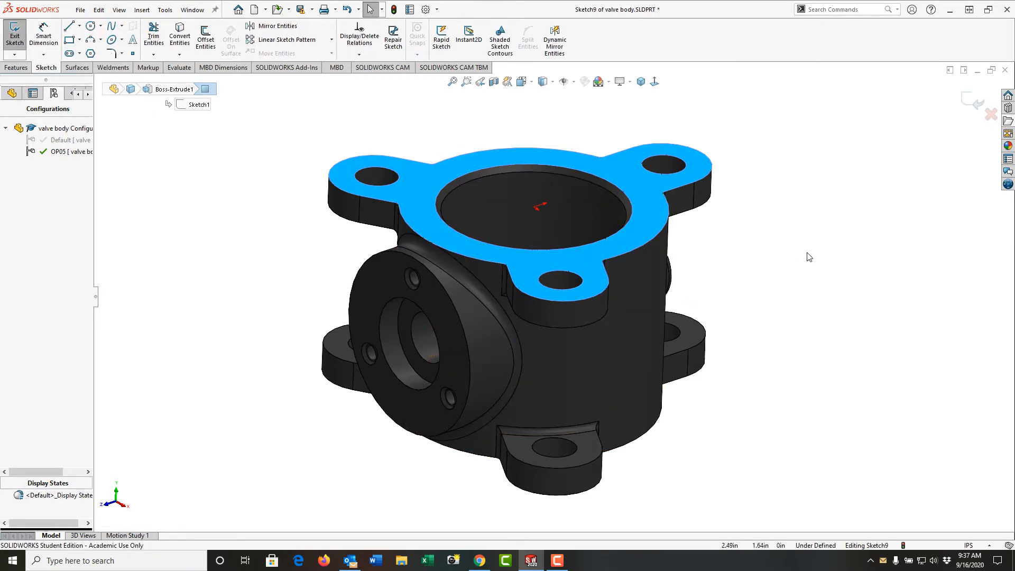
{"action": "left_click", "coordinate": [251, 186]}
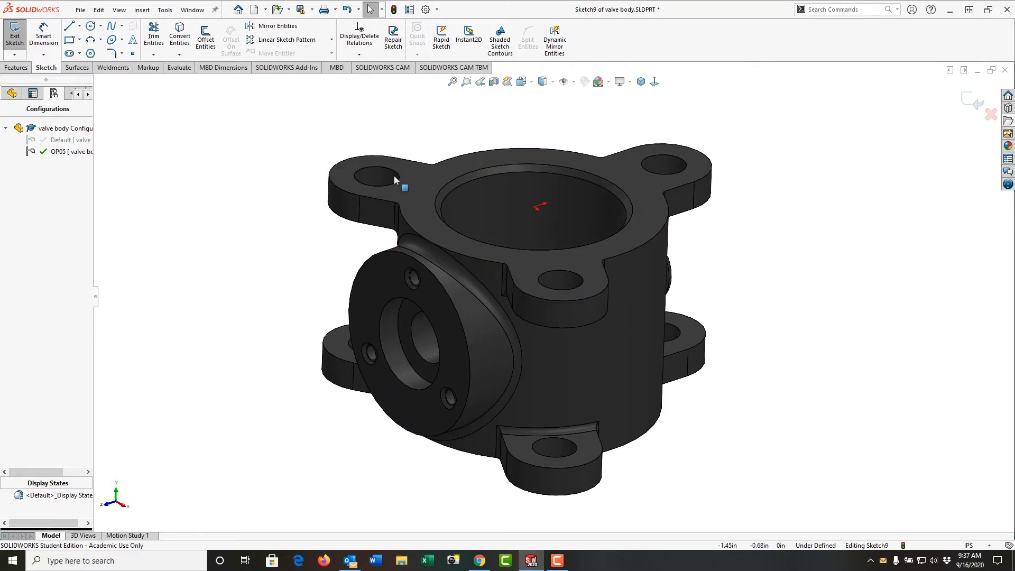
{"action": "left_click", "coordinate": [180, 37]}
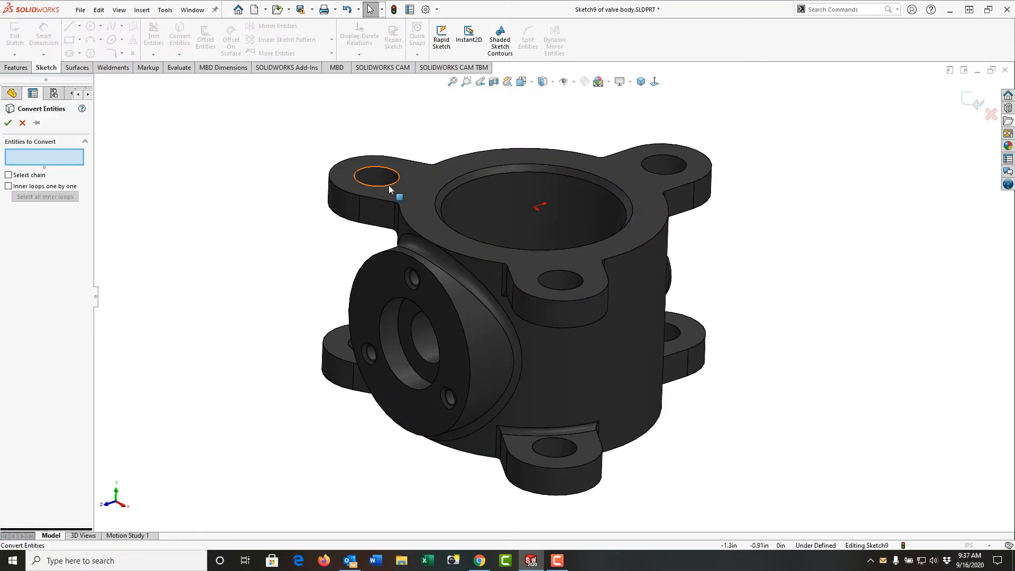
{"action": "right_click", "coordinate": [627, 256]}
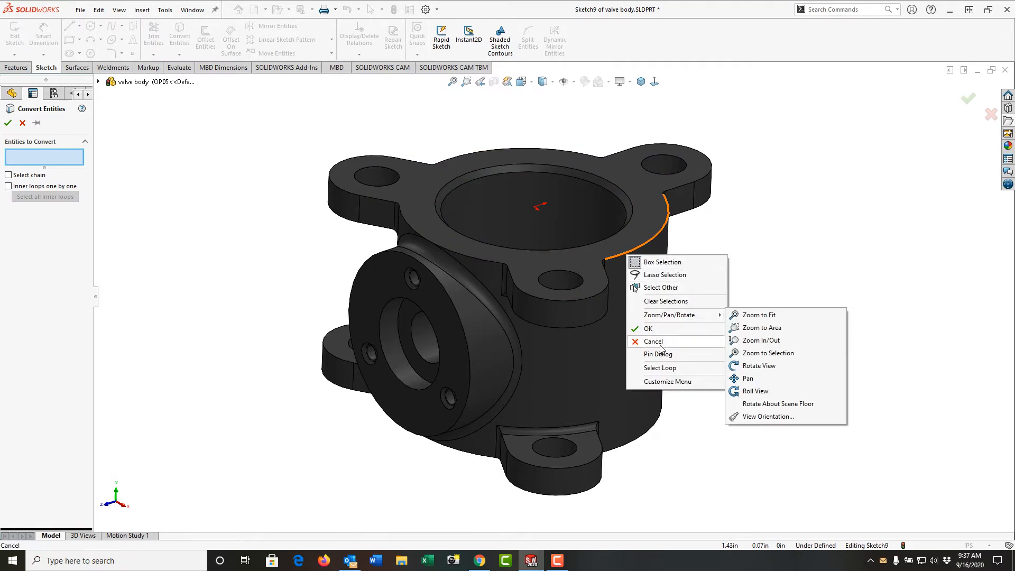
{"action": "left_click", "coordinate": [664, 368]}
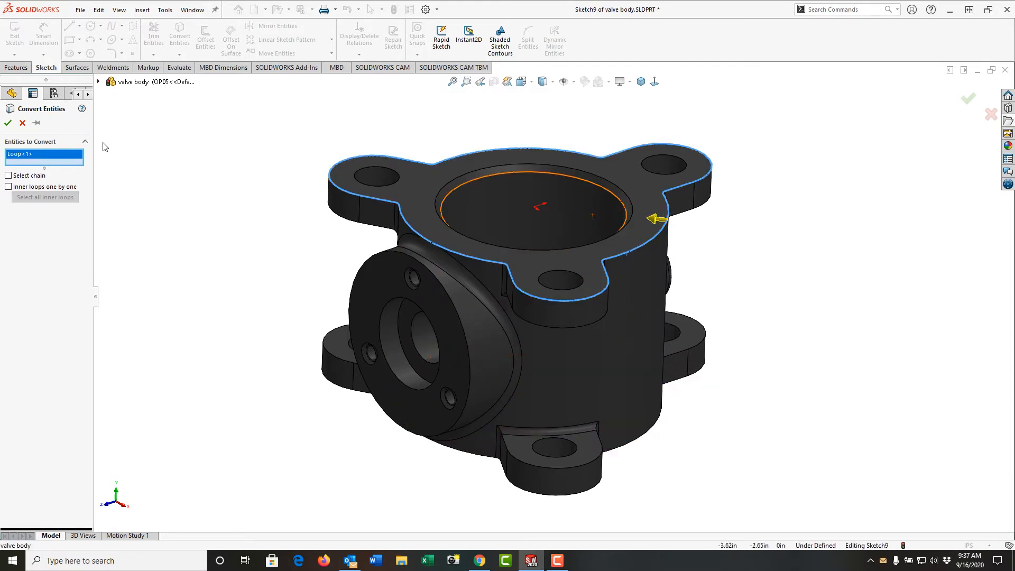
{"action": "left_click", "coordinate": [7, 124]}
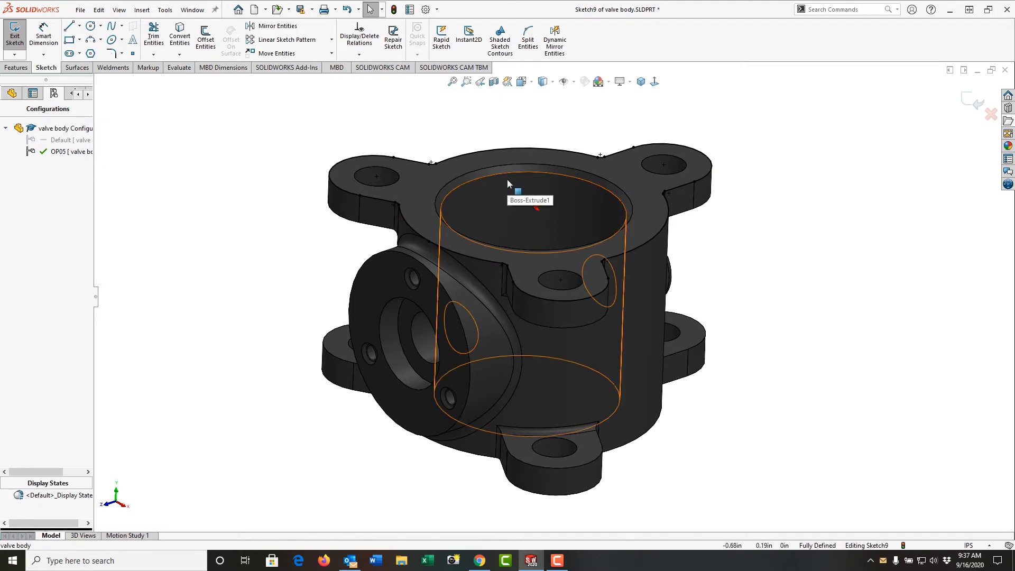
Offset the main bore's upper edge 0.25 in inward in the sketch, reversing the default offset direction.
{"action": "left_click", "coordinate": [204, 40]}
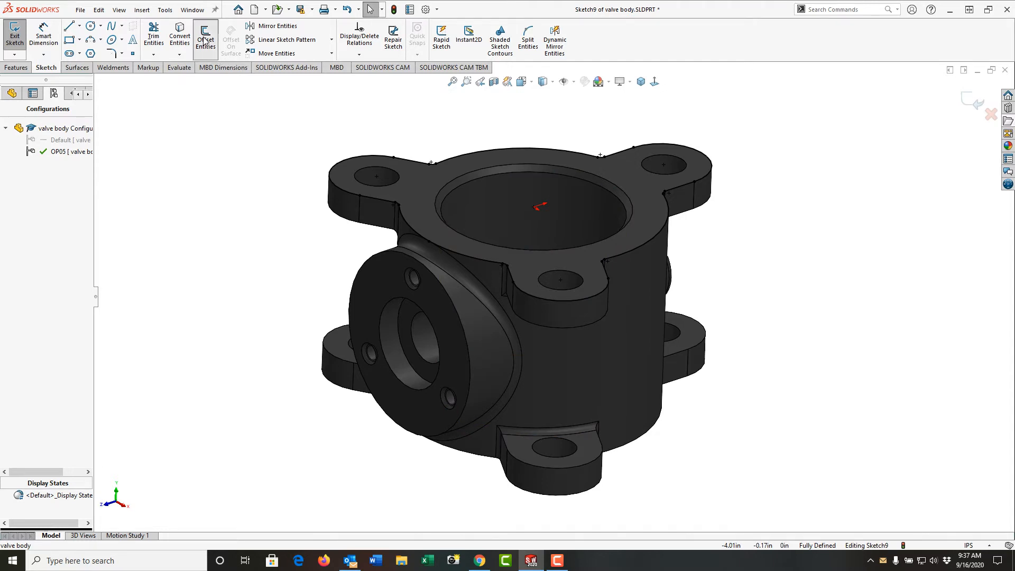
{"action": "left_click", "coordinate": [505, 174]}
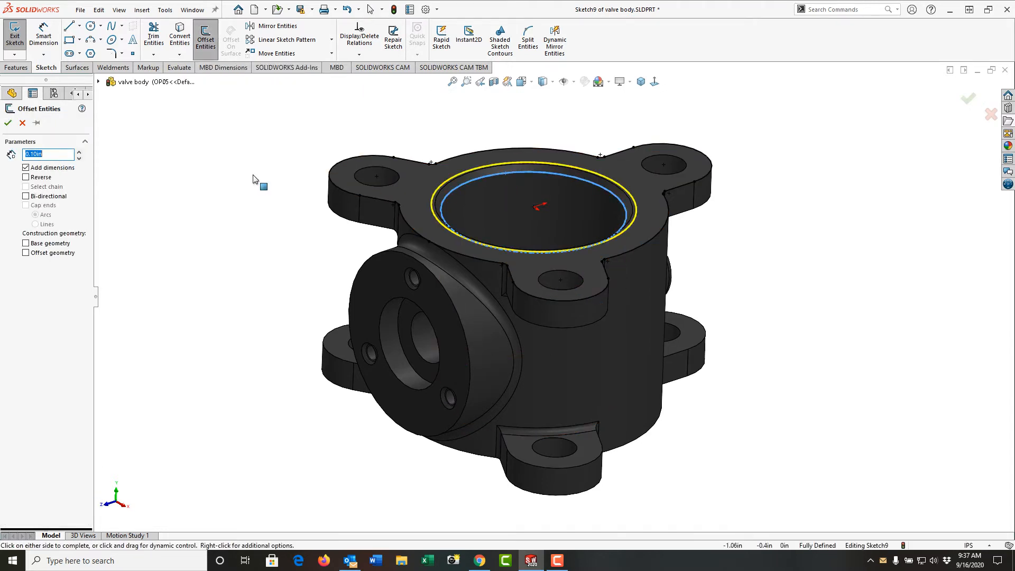
{"action": "type", "text": "."}
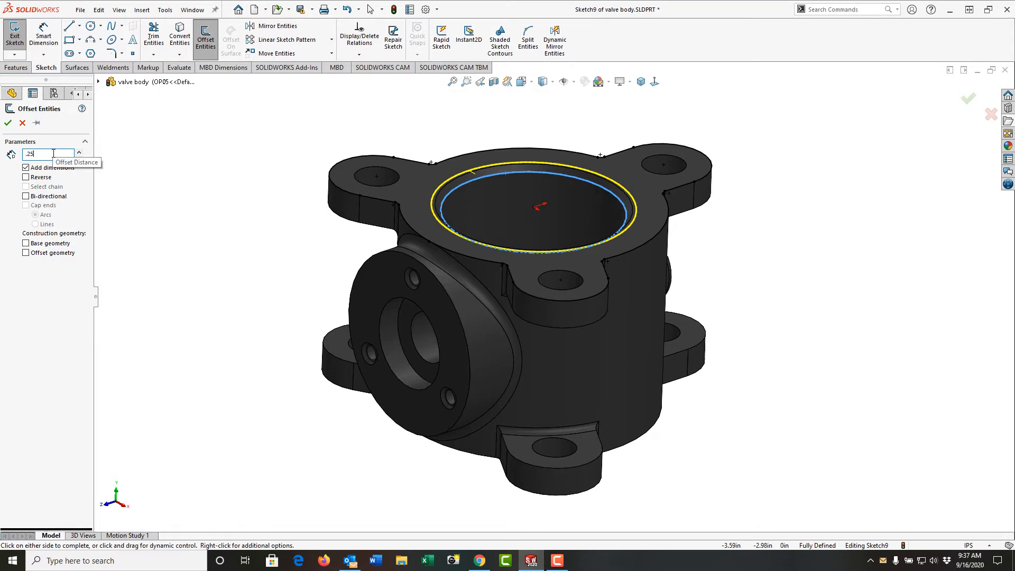
{"action": "type", "text": "25"}
{"action": "key", "text": "Return"}
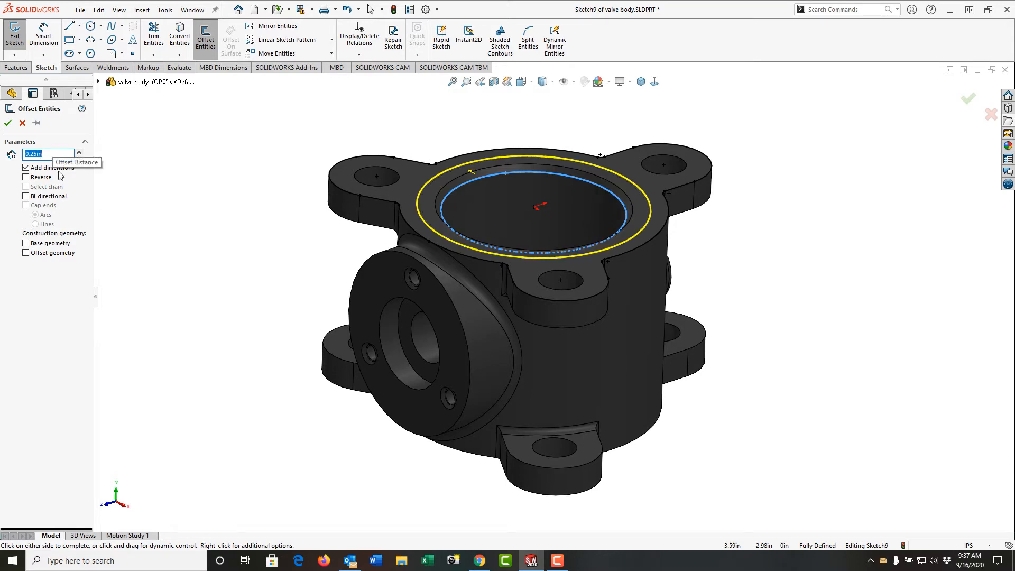
{"action": "left_click", "coordinate": [26, 177]}
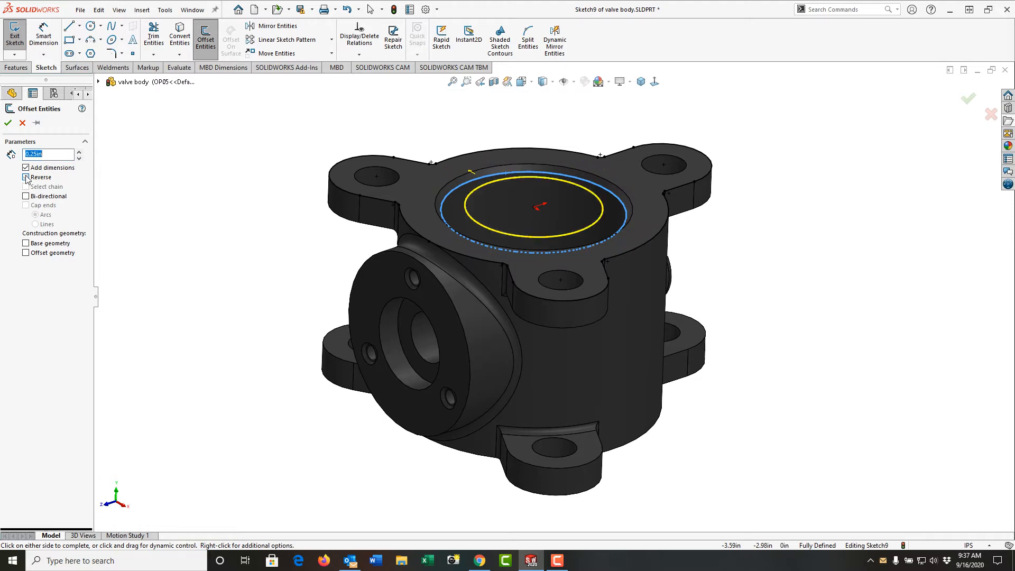
{"action": "left_click", "coordinate": [8, 124]}
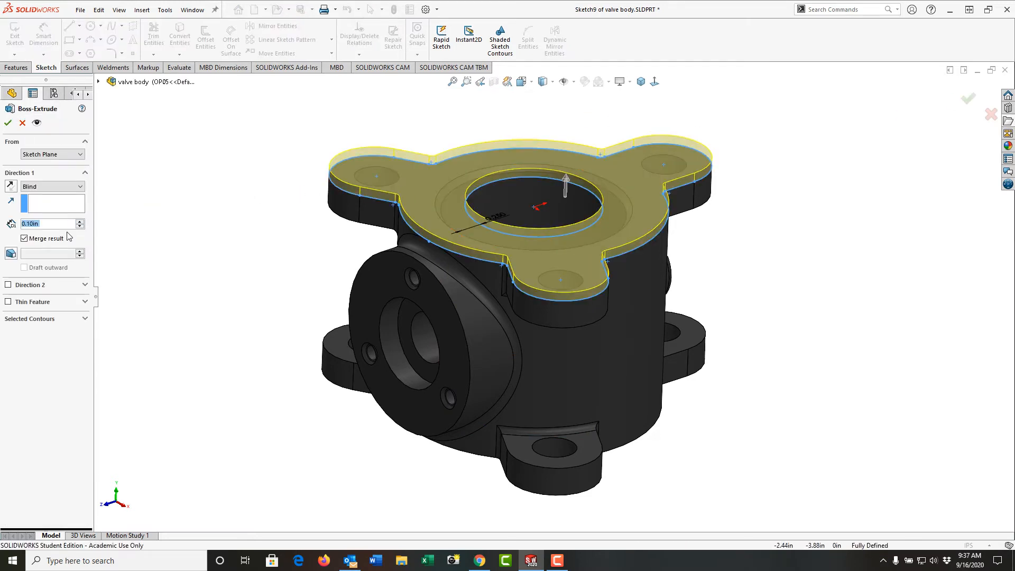
Extrude the flange sketch 0.125 in upward as a merged boss, with Direction 2 set to Up To Surface at the upper lug's underside.
{"action": "type", "text": "0.125"}
{"action": "key", "text": "Return"}
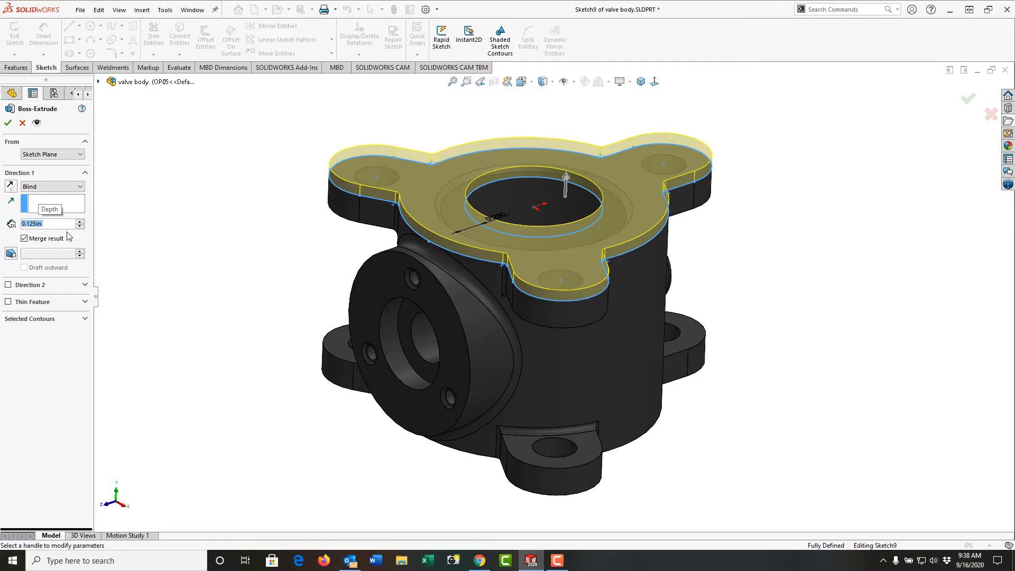
{"action": "left_click", "coordinate": [8, 285]}
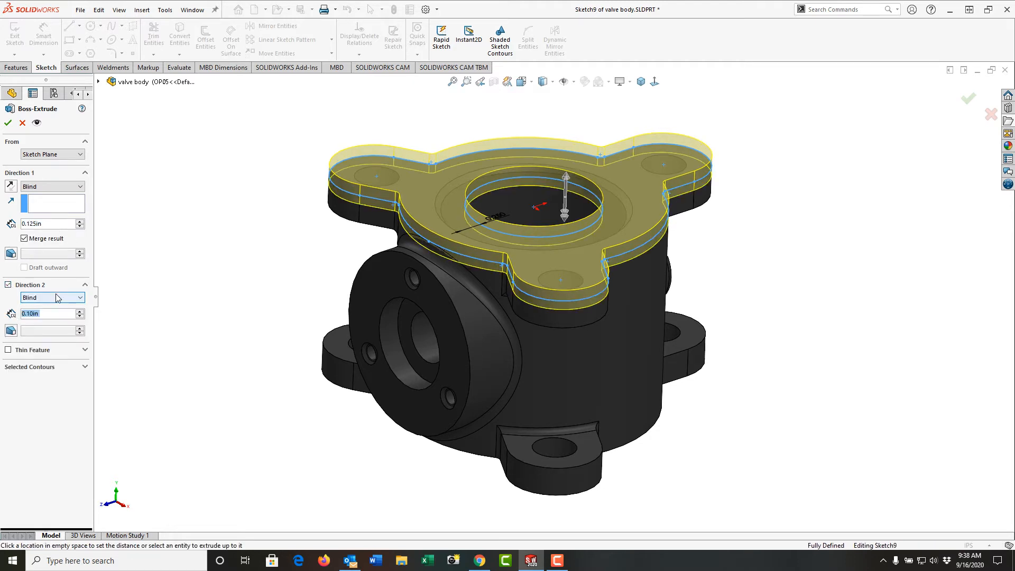
{"action": "left_click", "coordinate": [81, 298]}
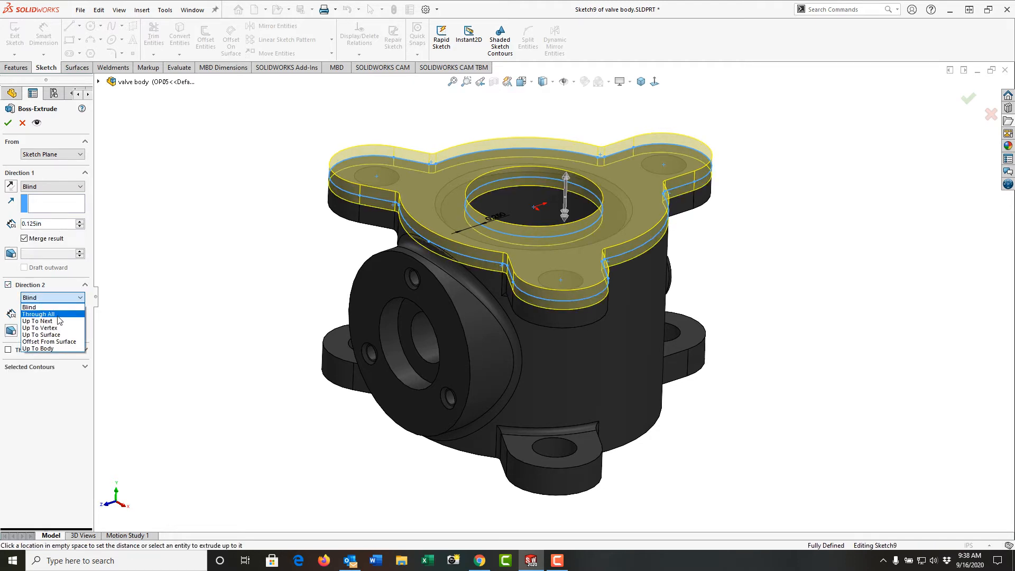
{"action": "left_click", "coordinate": [58, 336]}
{"action": "middle_click_drag", "start_coordinate": [137, 306], "coordinate": [483, 294]}
{"action": "left_click", "coordinate": [643, 169]}
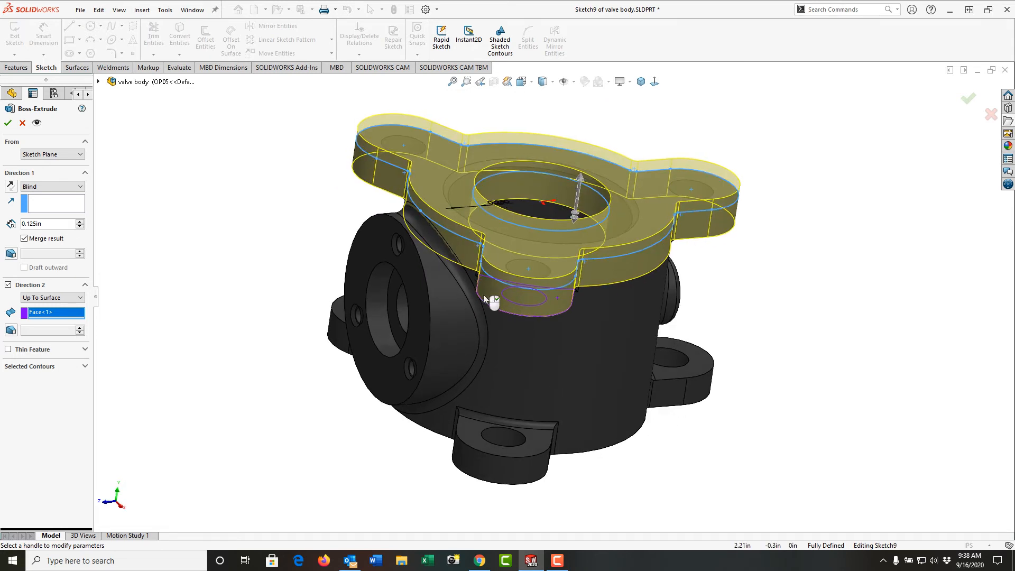
{"action": "left_click", "coordinate": [9, 124]}
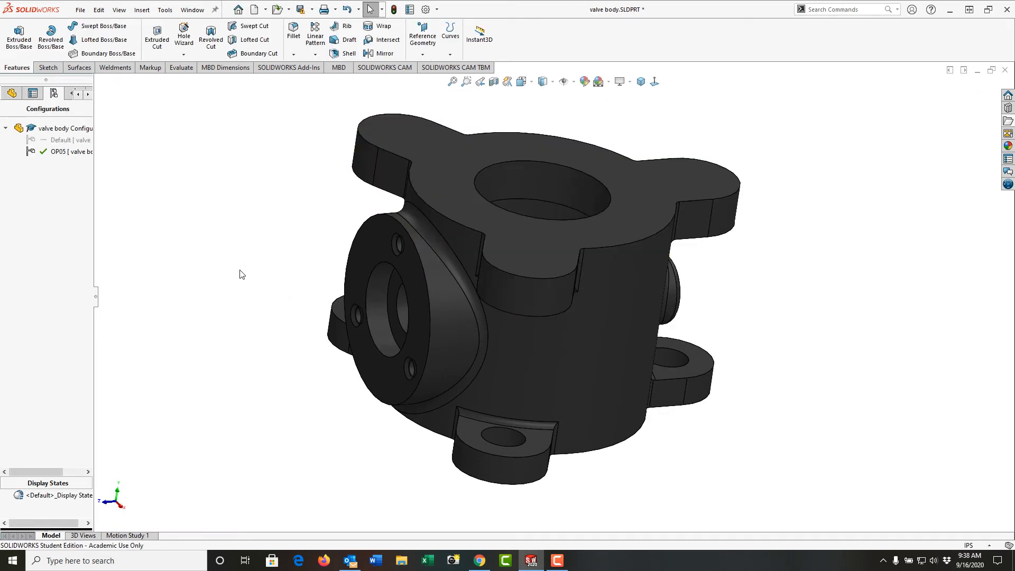
{"action": "middle_click_drag", "start_coordinate": [240, 294], "coordinate": [319, 231]}
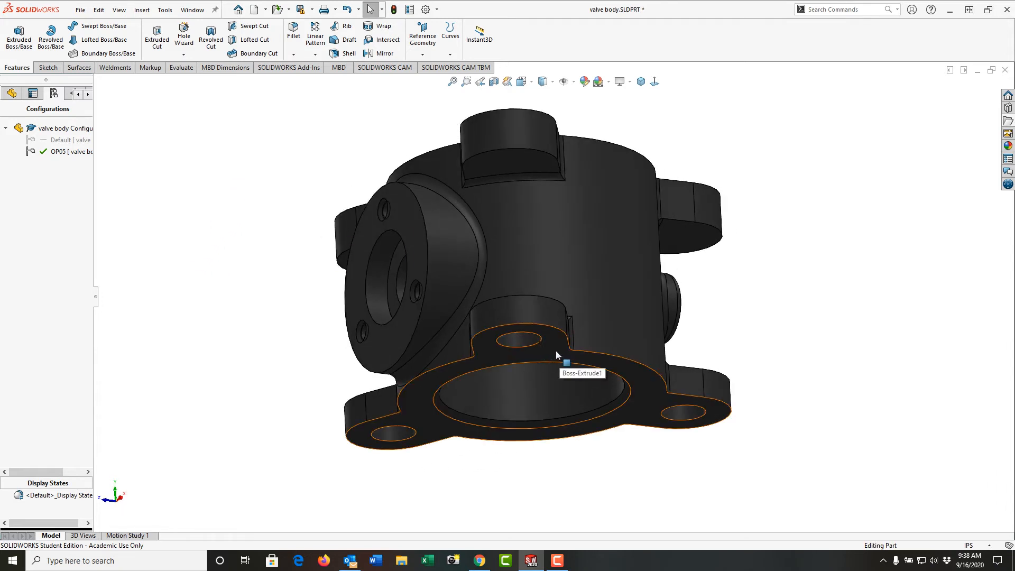
Start an extrusion sketch on the top flange face and convert the bore's upper edge and the body's lower outer arc.
{"action": "middle_click_drag", "start_coordinate": [555, 350], "coordinate": [592, 439]}
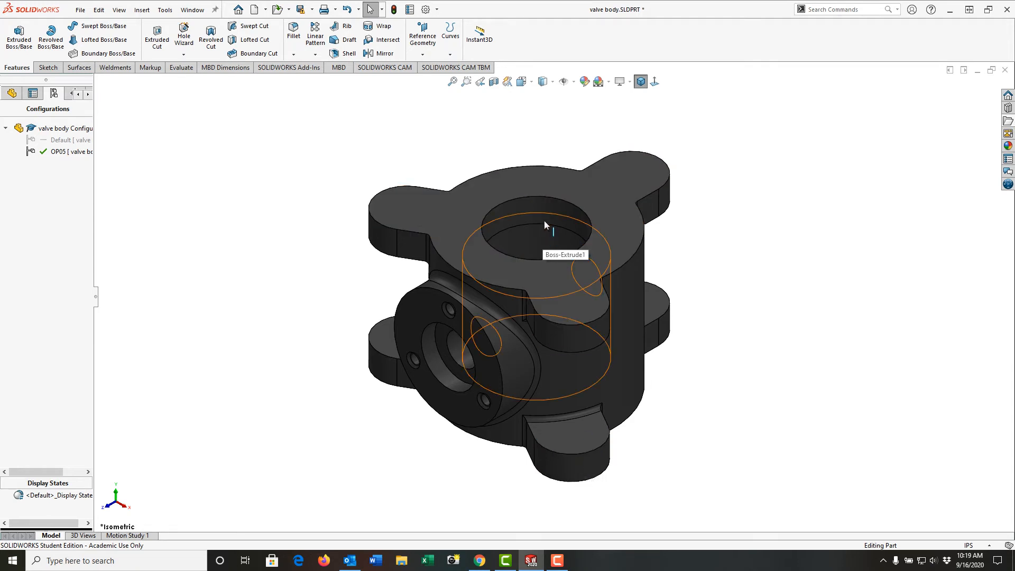
{"action": "left_click", "coordinate": [534, 190]}
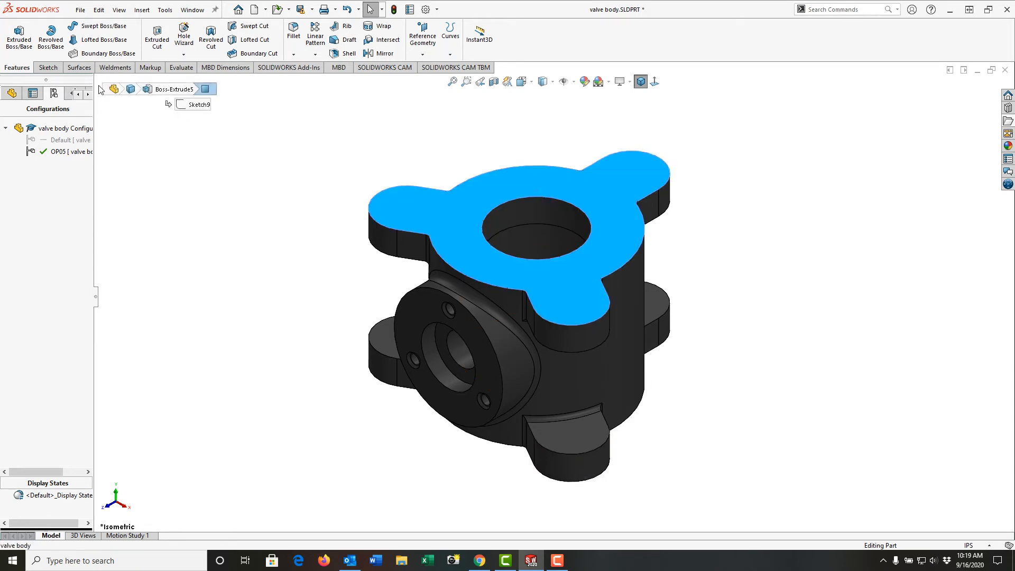
{"action": "left_click", "coordinate": [16, 39]}
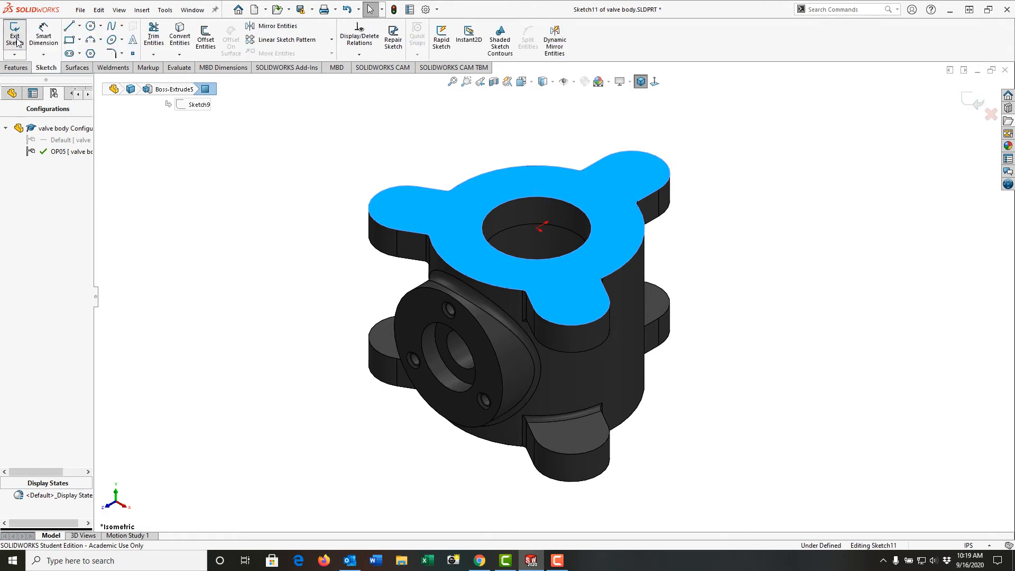
{"action": "left_click", "coordinate": [432, 143]}
{"action": "left_click", "coordinate": [182, 38]}
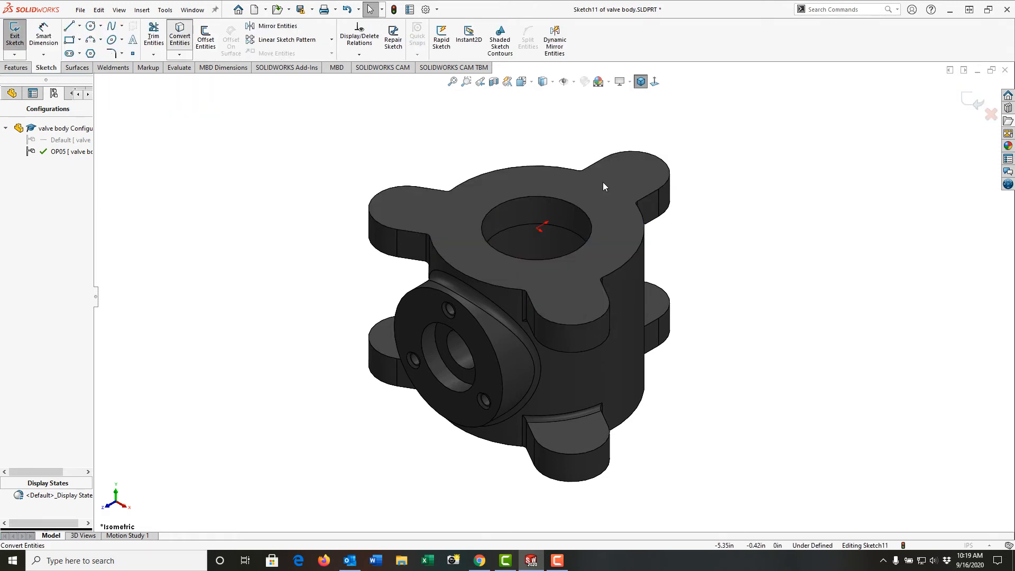
{"action": "left_click", "coordinate": [560, 198]}
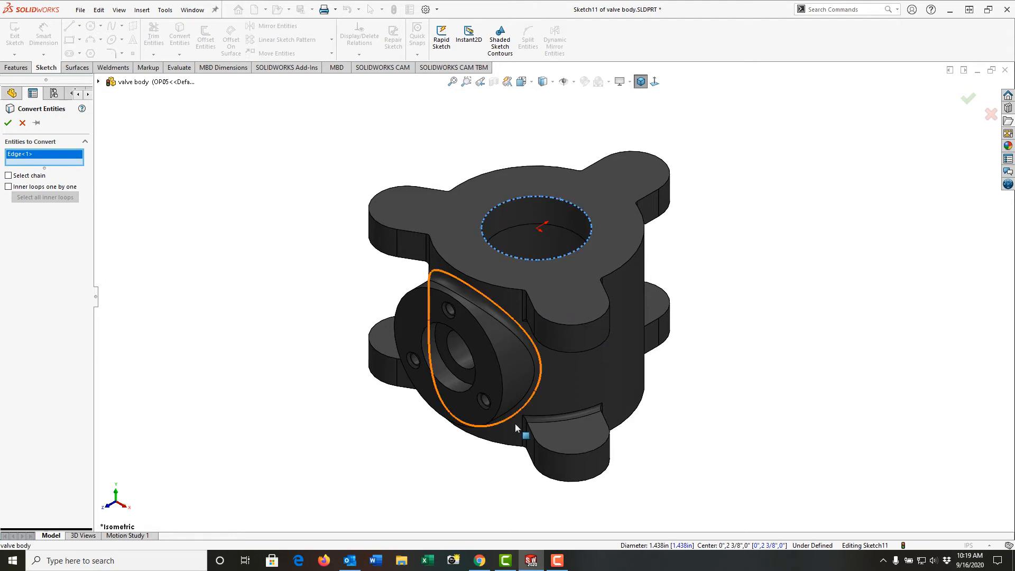
{"action": "left_click", "coordinate": [509, 449]}
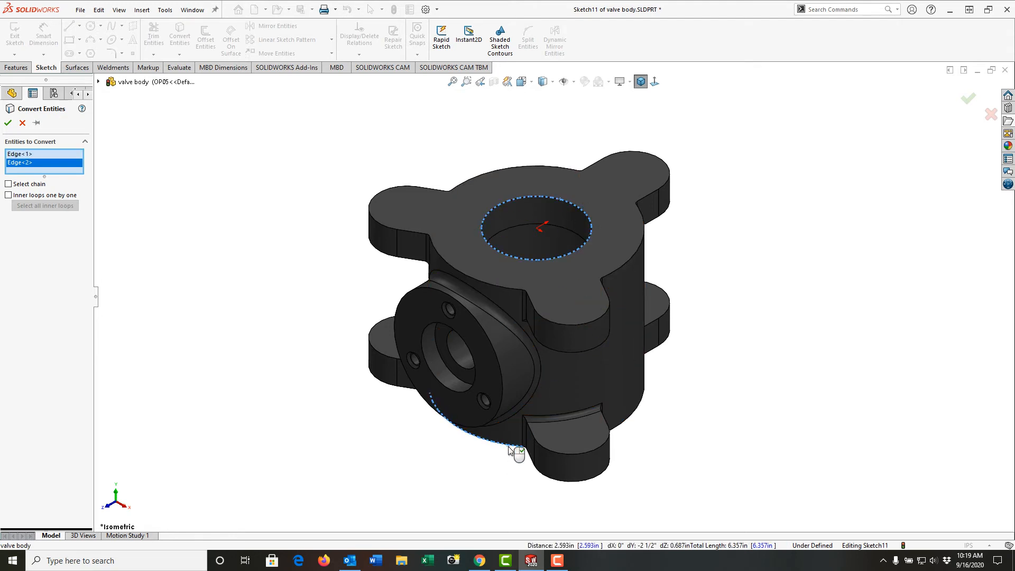
{"action": "right_click", "coordinate": [509, 450]}
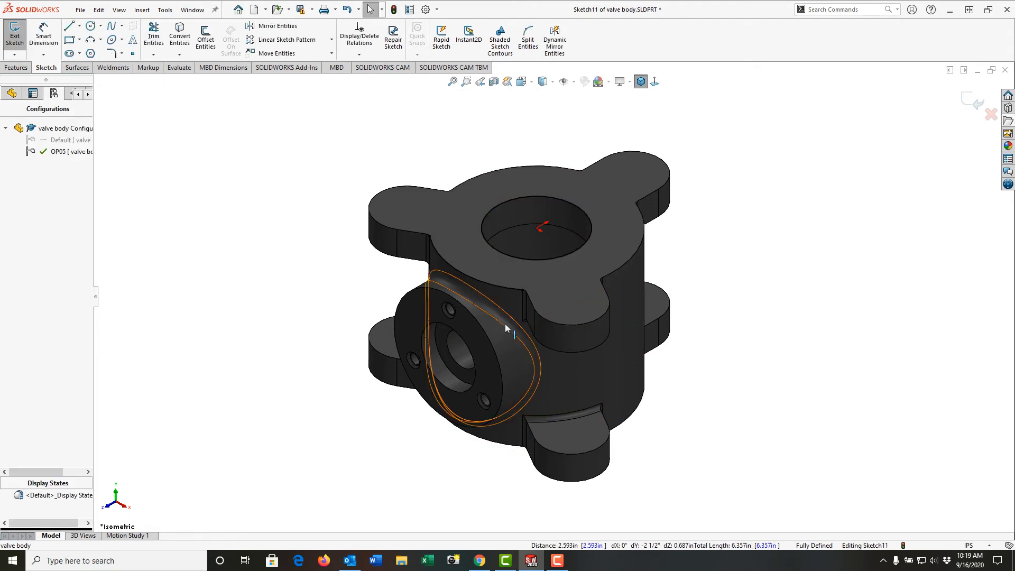
Extend the converted outer arc into a full circle around the cylindrical body by bringing its endpoints together.
{"action": "left_click", "coordinate": [522, 290]}
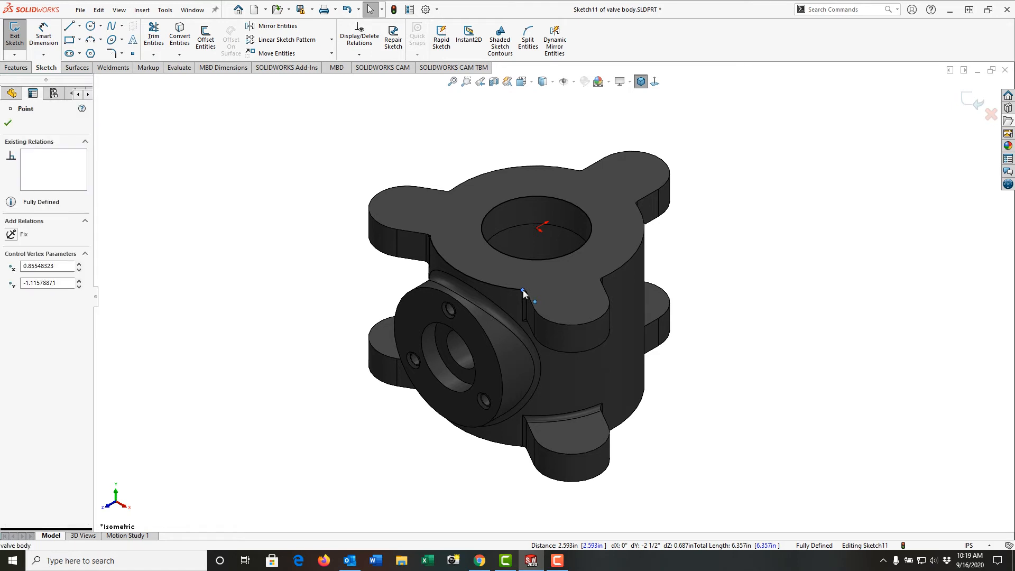
{"action": "left_click_drag", "start_coordinate": [544, 165], "coordinate": [445, 234]}
{"action": "left_click", "coordinate": [306, 277]}
Extrude the ring sketch Through All downward as a merged boss, reversing the default direction.
{"action": "right_click", "coordinate": [302, 269]}
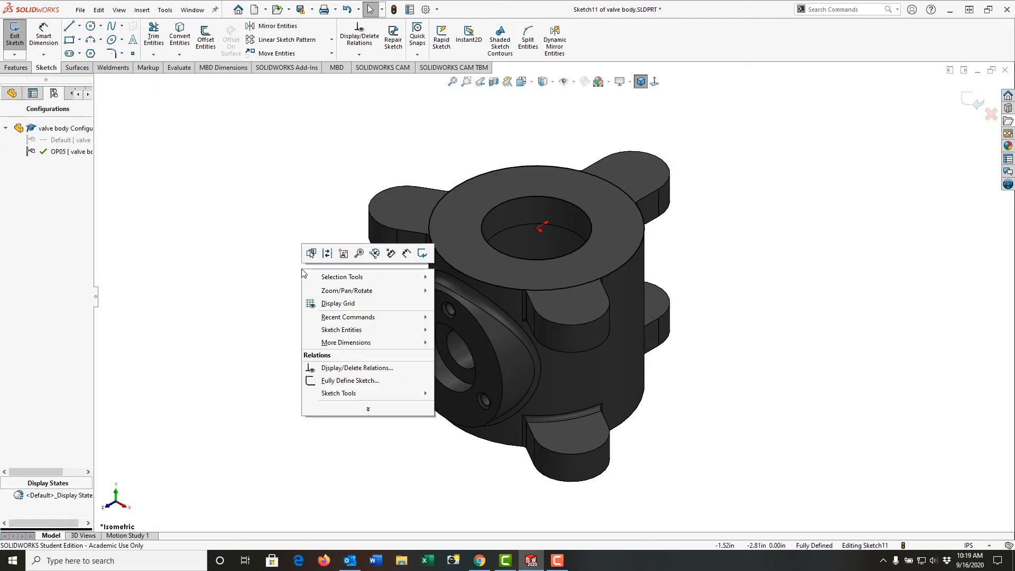
{"action": "left_click", "coordinate": [422, 254]}
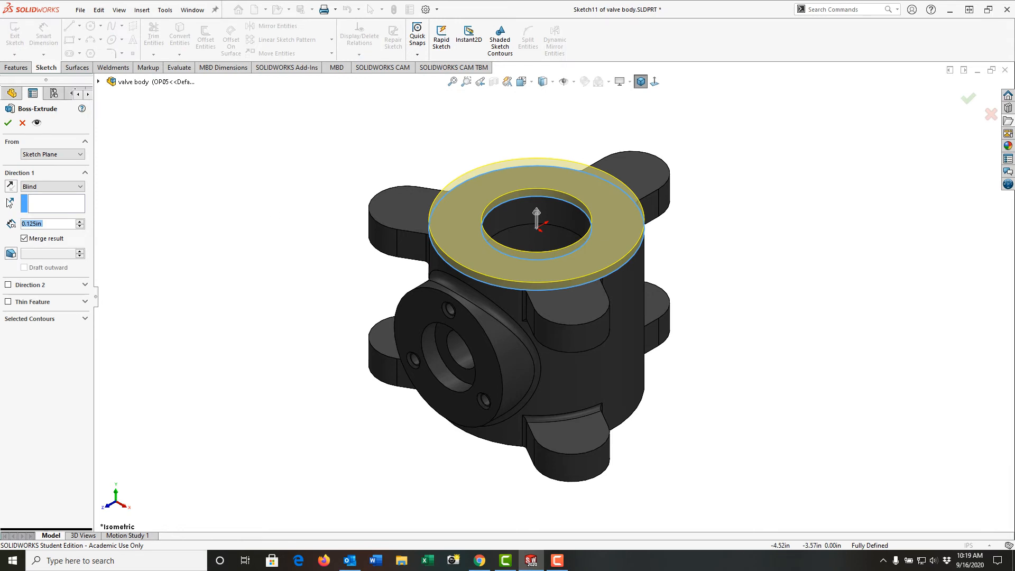
{"action": "left_click", "coordinate": [11, 185]}
{"action": "left_click", "coordinate": [50, 187]}
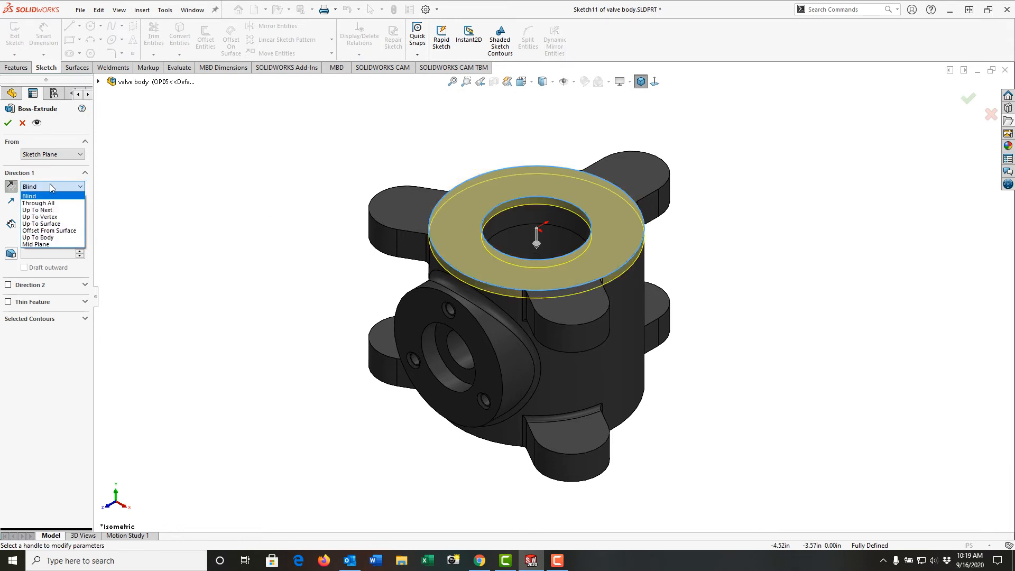
{"action": "left_click", "coordinate": [50, 203]}
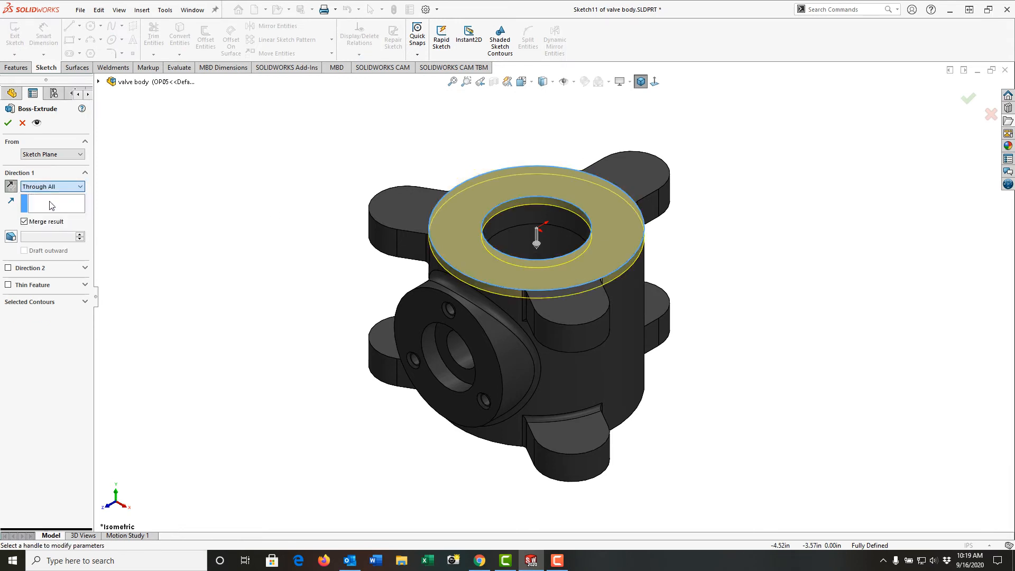
{"action": "left_click", "coordinate": [8, 123]}
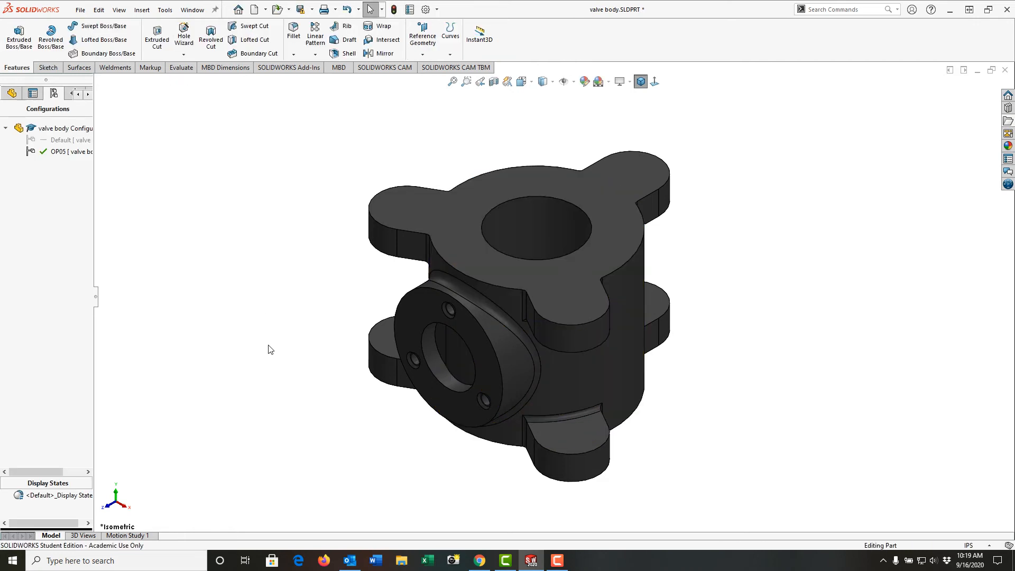
Start an extrusion sketch on the side port face with the three tapped holes and convert its outer circular edge.
{"action": "mouse_move", "coordinate": [270, 348]}
{"action": "middle_mouse_down"}
{"action": "mouse_move", "coordinate": [265, 118]}
{"action": "mouse_move", "coordinate": [266, 330]}
{"action": "middle_mouse_up"}
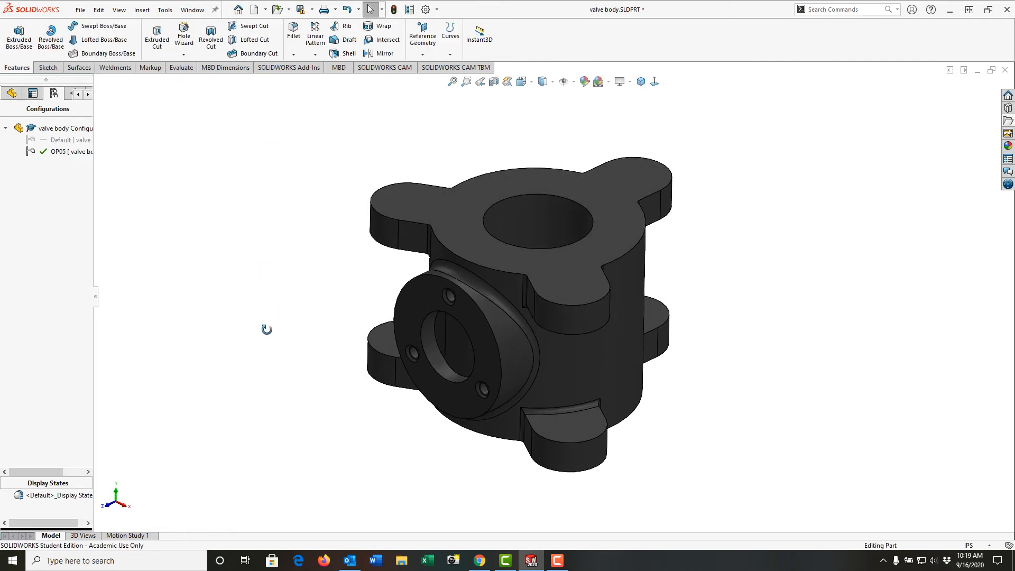
{"action": "left_click", "coordinate": [476, 344]}
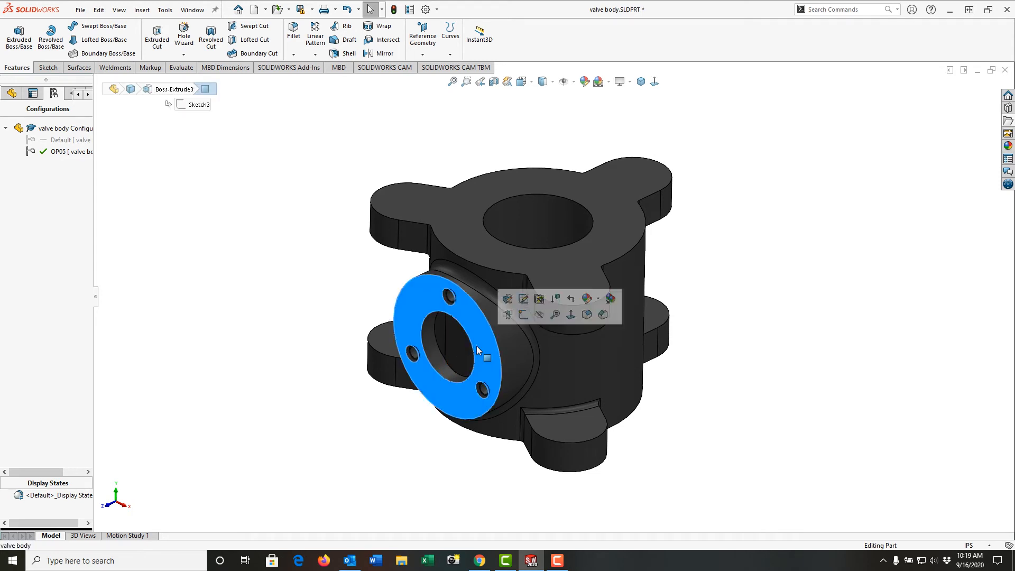
{"action": "mouse_move", "coordinate": [477, 346]}
{"action": "middle_mouse_down"}
{"action": "mouse_move", "coordinate": [497, 304]}
{"action": "mouse_move", "coordinate": [454, 335]}
{"action": "mouse_move", "coordinate": [476, 326]}
{"action": "middle_mouse_up"}
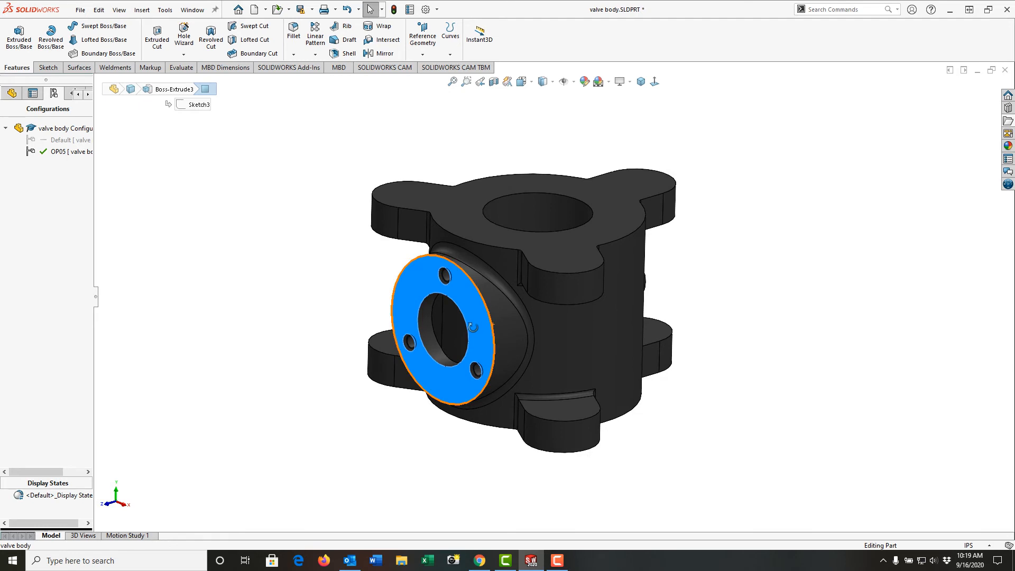
{"action": "left_click", "coordinate": [21, 38]}
{"action": "left_click", "coordinate": [219, 179]}
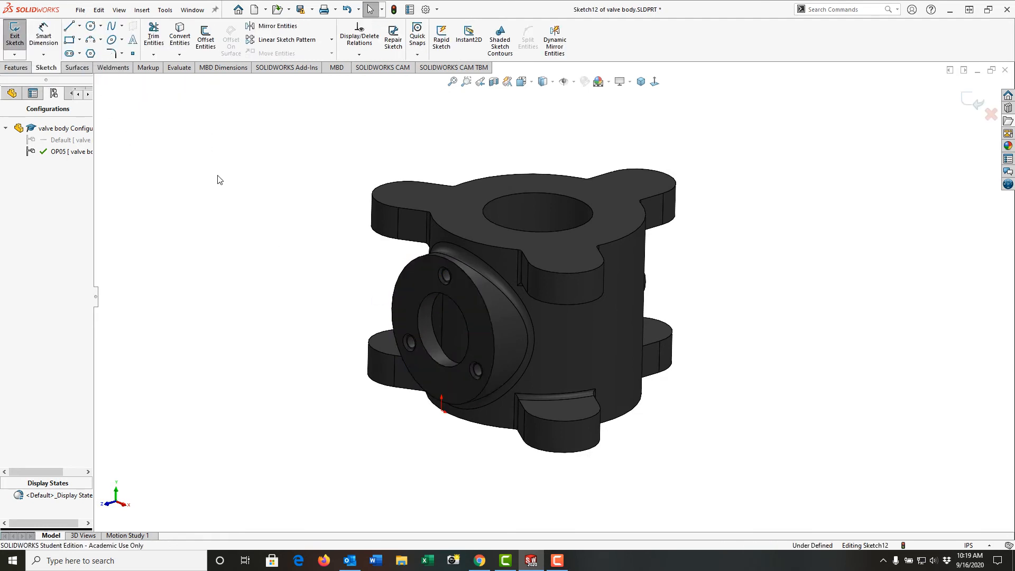
{"action": "left_click", "coordinate": [180, 37]}
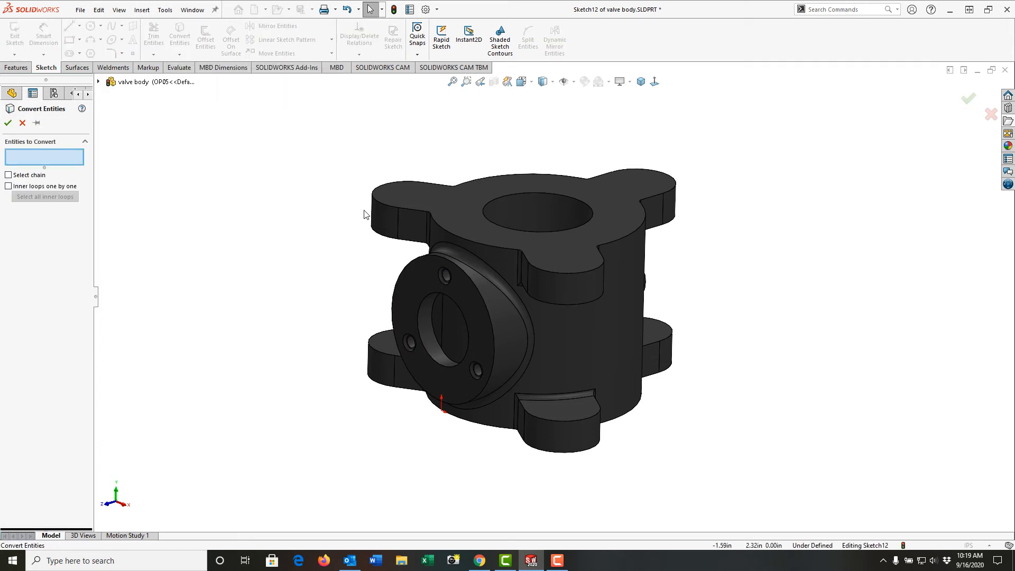
{"action": "left_click", "coordinate": [421, 260]}
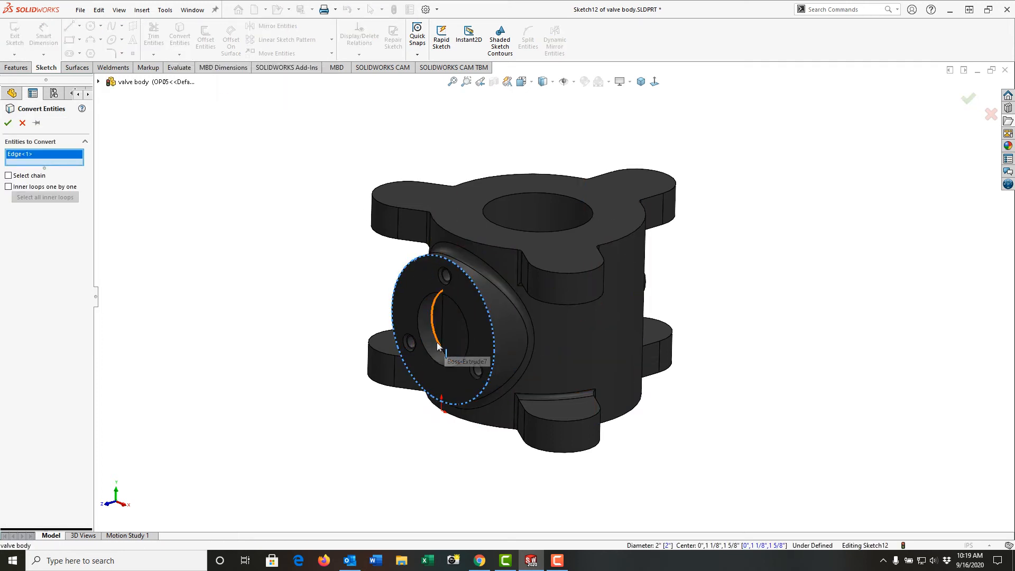
{"action": "left_click", "coordinate": [8, 123]}
Exit the port sketch and set up a 0.125 in outward Blind extrusion with Direction 2 enabled.
{"action": "right_click", "coordinate": [192, 194]}
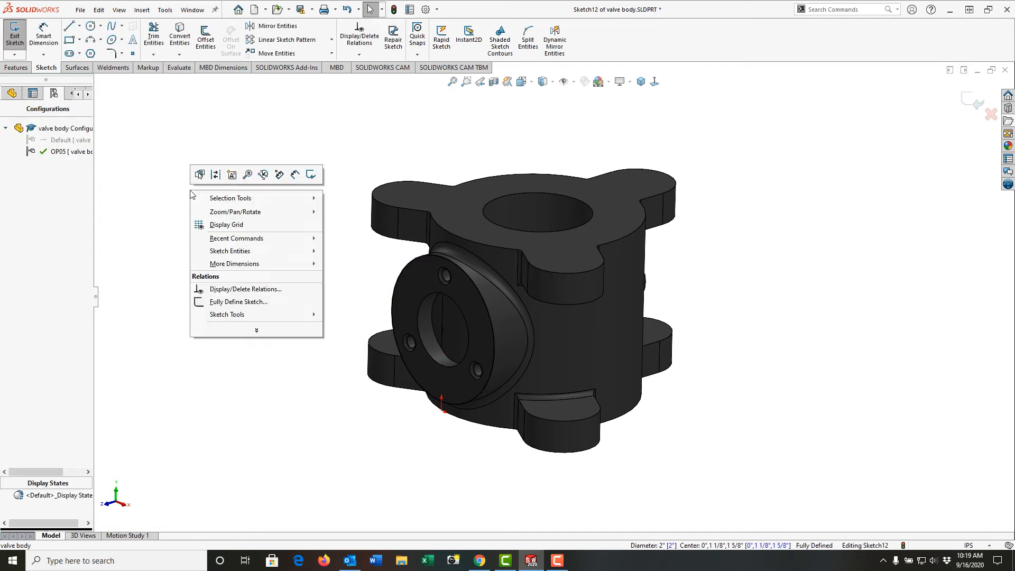
{"action": "left_click", "coordinate": [313, 178]}
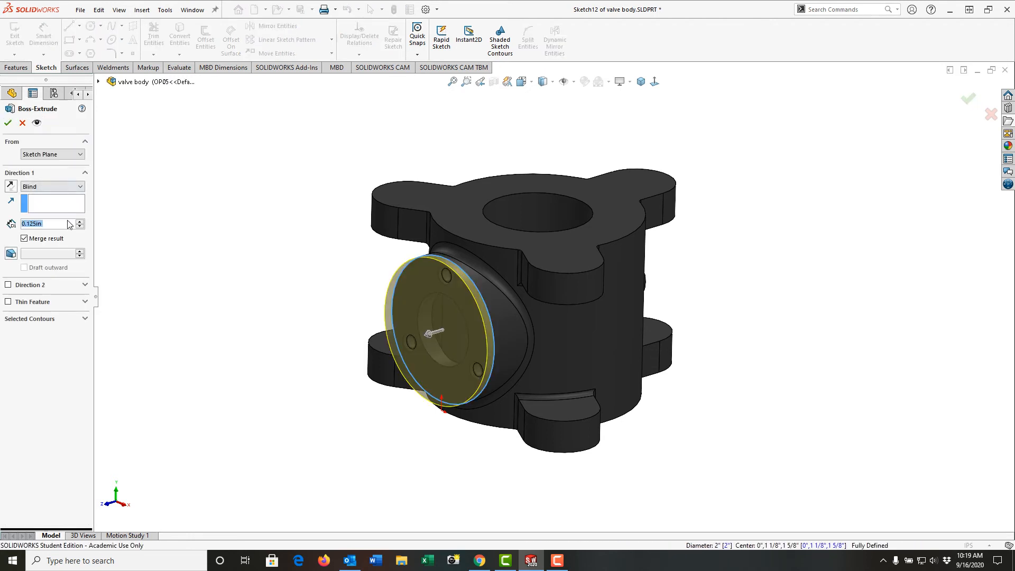
{"action": "left_click", "coordinate": [8, 285]}
Try ending Direction 2 with Up To Surface at the main bore's cylindrical wall.
{"action": "left_click", "coordinate": [61, 298]}
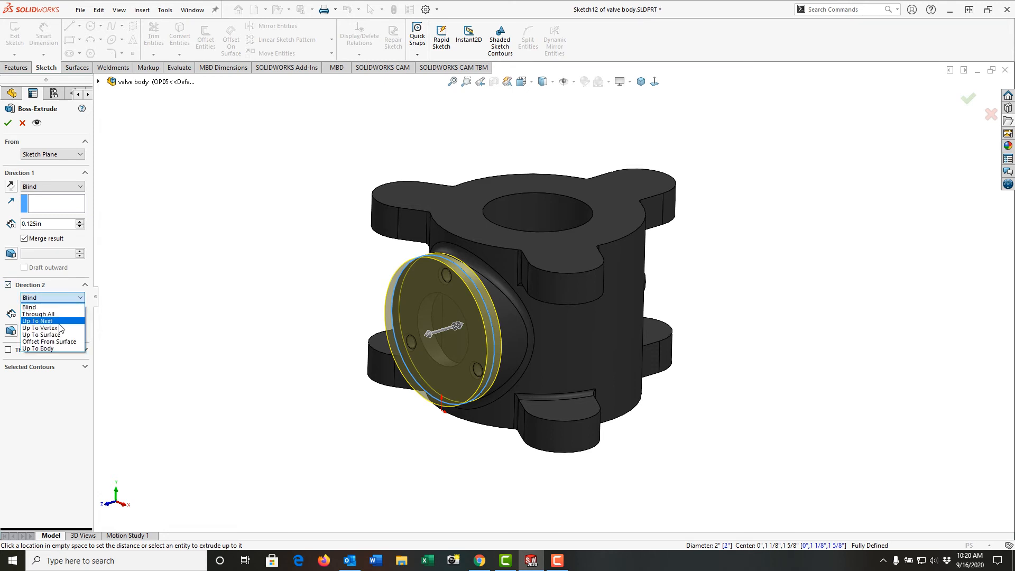
{"action": "left_click", "coordinate": [42, 334]}
{"action": "middle_click_drag", "start_coordinate": [206, 286], "coordinate": [356, 344]}
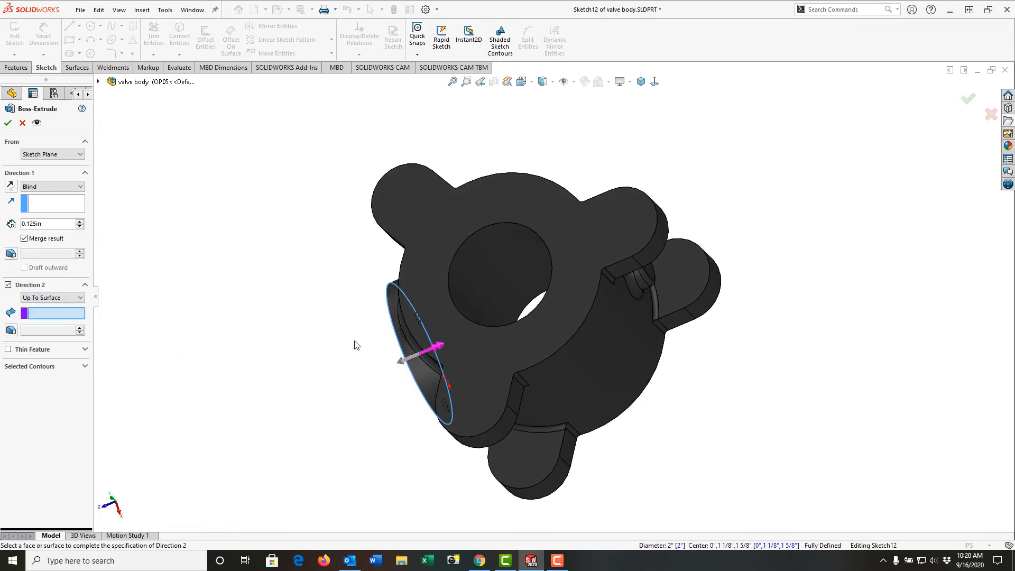
{"action": "left_click", "coordinate": [461, 306]}
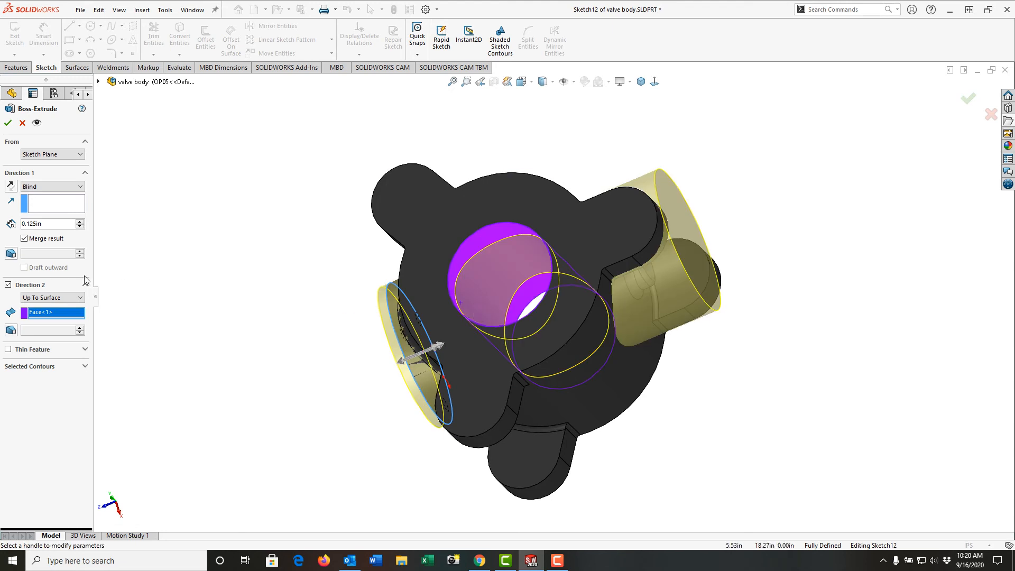
Set Direction 2 to Up To Next and complete the merged port boss.
{"action": "left_click", "coordinate": [80, 298]}
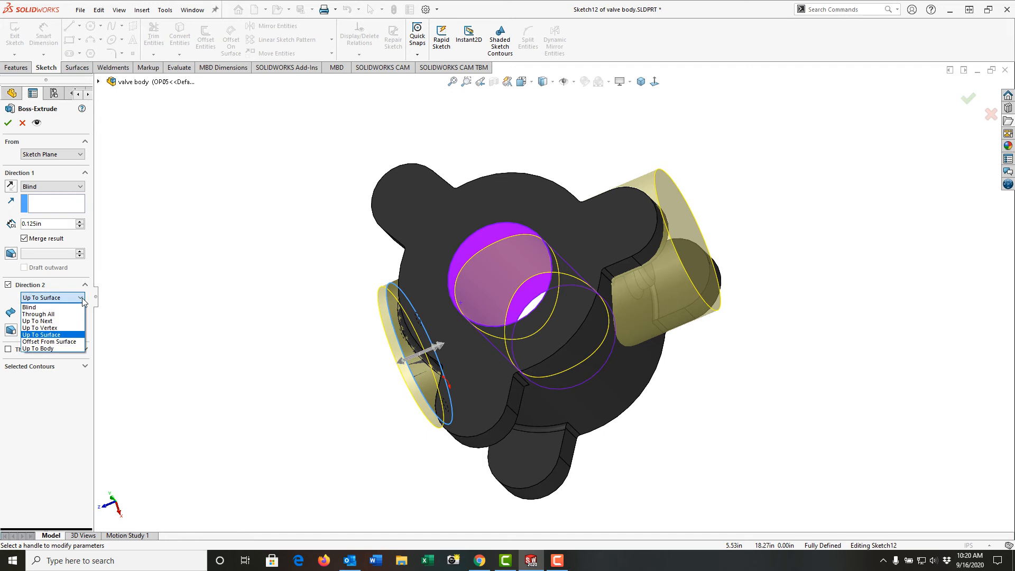
{"action": "left_click", "coordinate": [58, 325]}
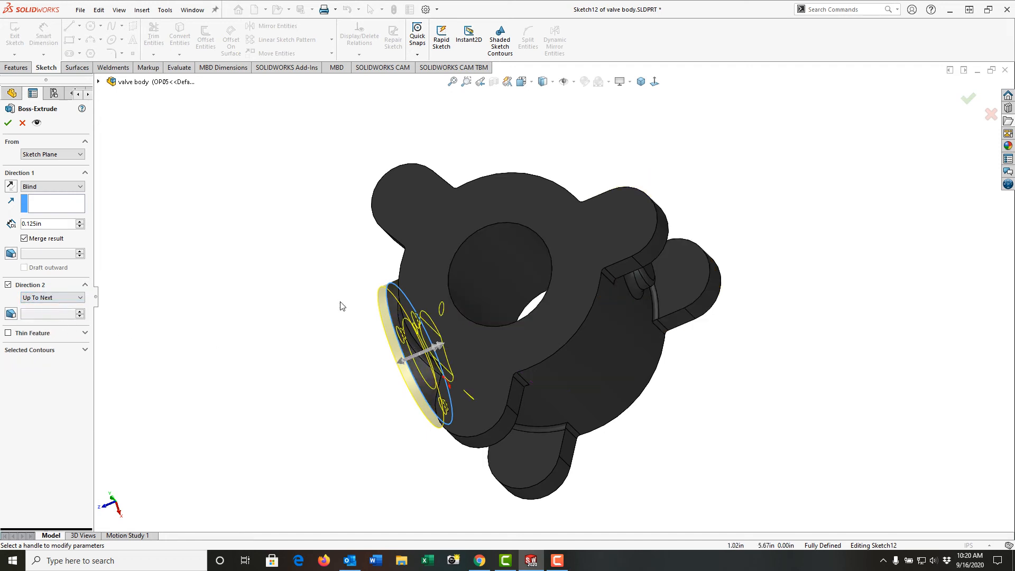
{"action": "mouse_move", "coordinate": [341, 304]}
{"action": "middle_mouse_down"}
{"action": "mouse_move", "coordinate": [335, 378]}
{"action": "mouse_move", "coordinate": [337, 324]}
{"action": "mouse_move", "coordinate": [358, 297]}
{"action": "middle_mouse_up"}
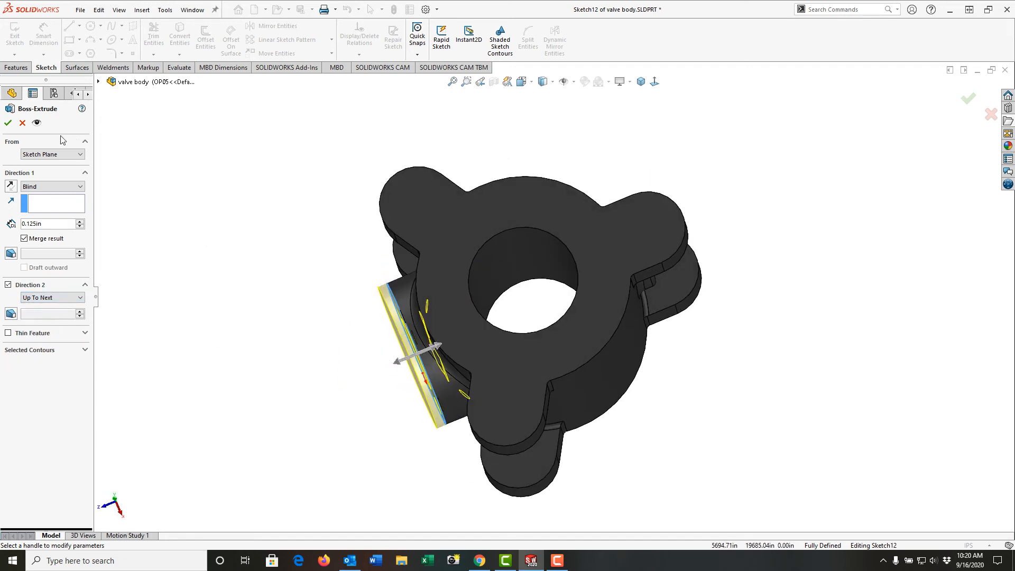
{"action": "left_click", "coordinate": [8, 123]}
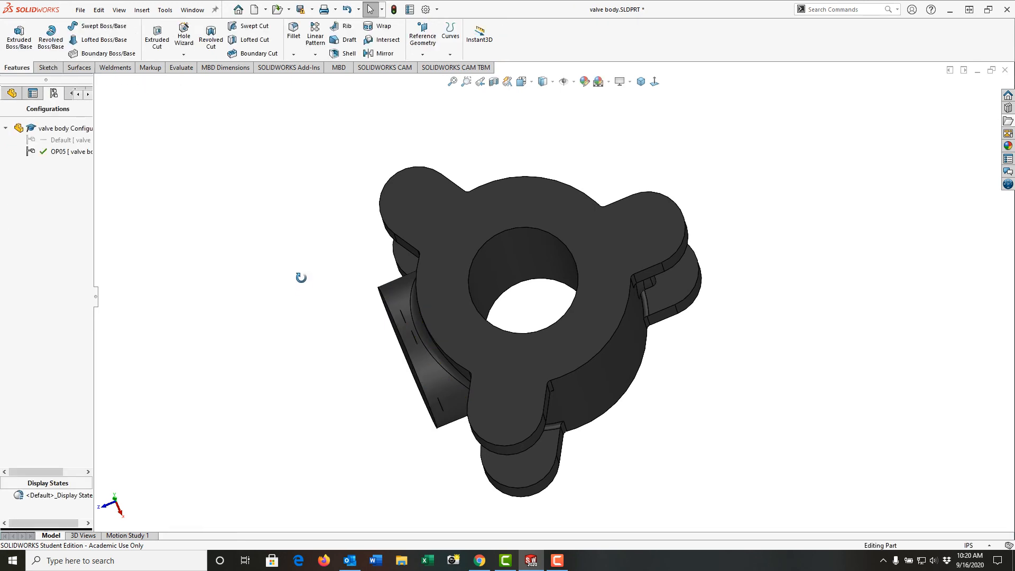
Section the valve body along the Right Plane and examine the inside of the filled side port.
{"action": "middle_click_drag", "start_coordinate": [301, 279], "coordinate": [313, 198]}
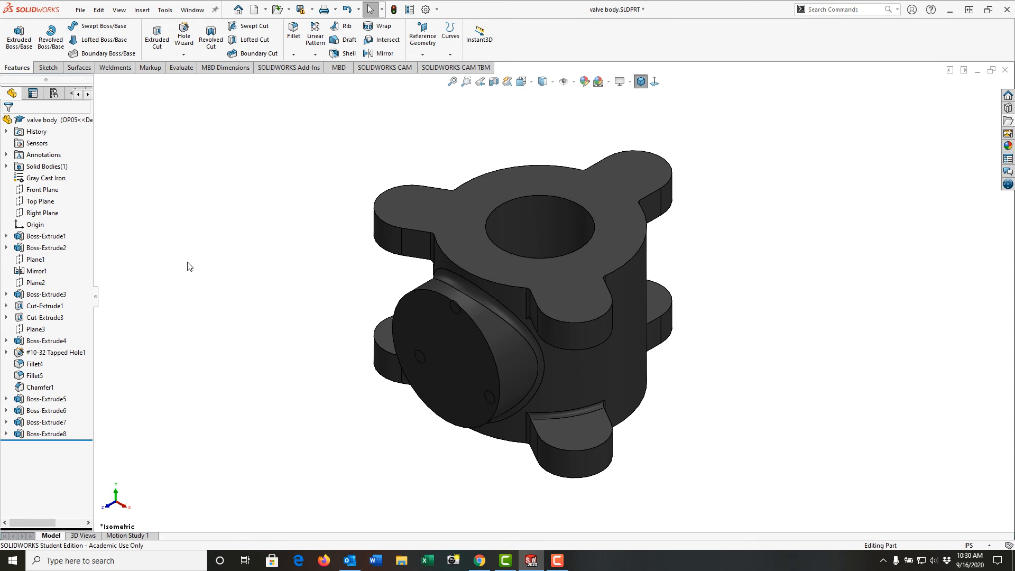
{"action": "left_click", "coordinate": [46, 213]}
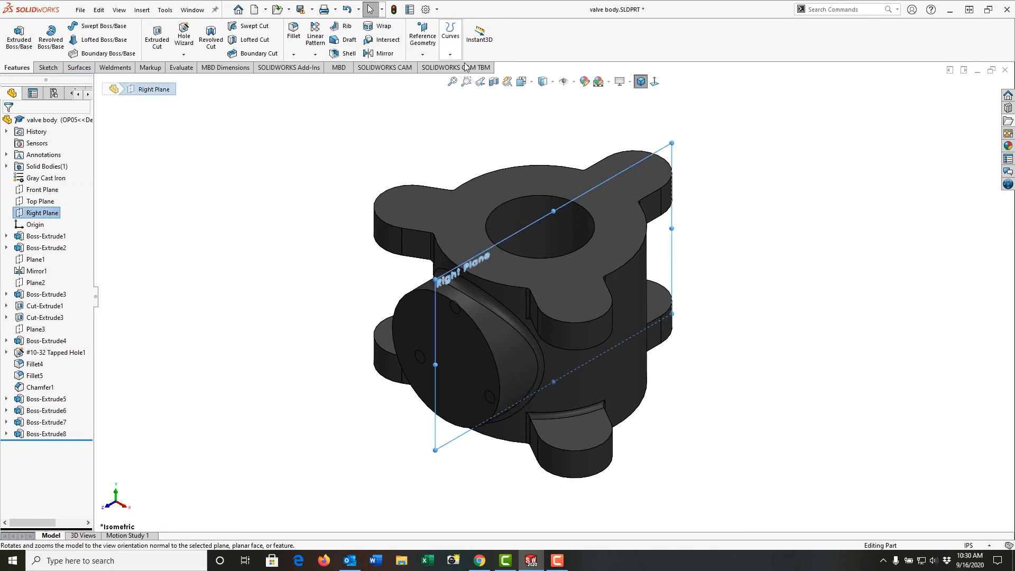
{"action": "left_click", "coordinate": [493, 82]}
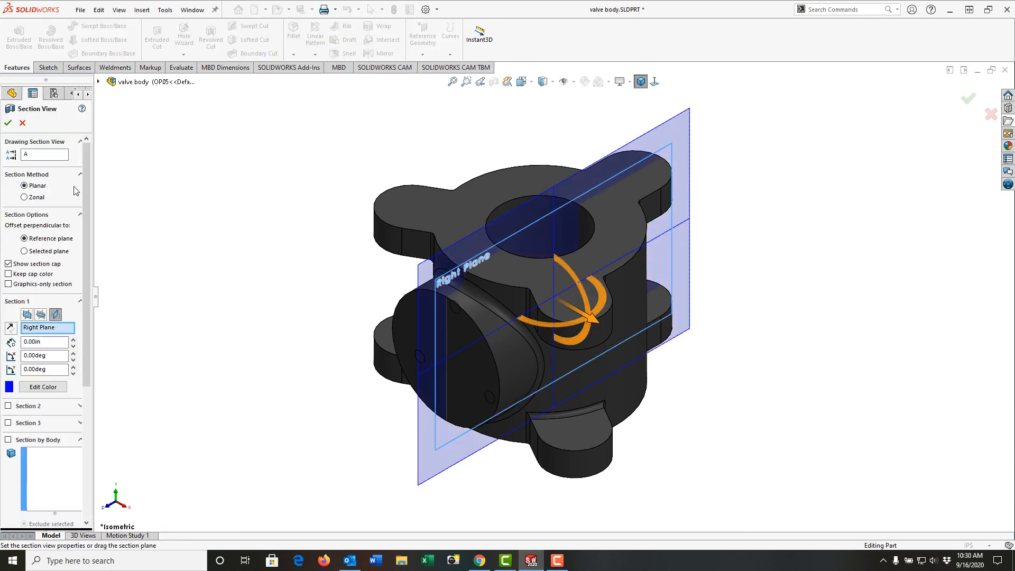
{"action": "left_click", "coordinate": [8, 123]}
{"action": "middle_click_drag", "start_coordinate": [307, 276], "coordinate": [420, 288]}
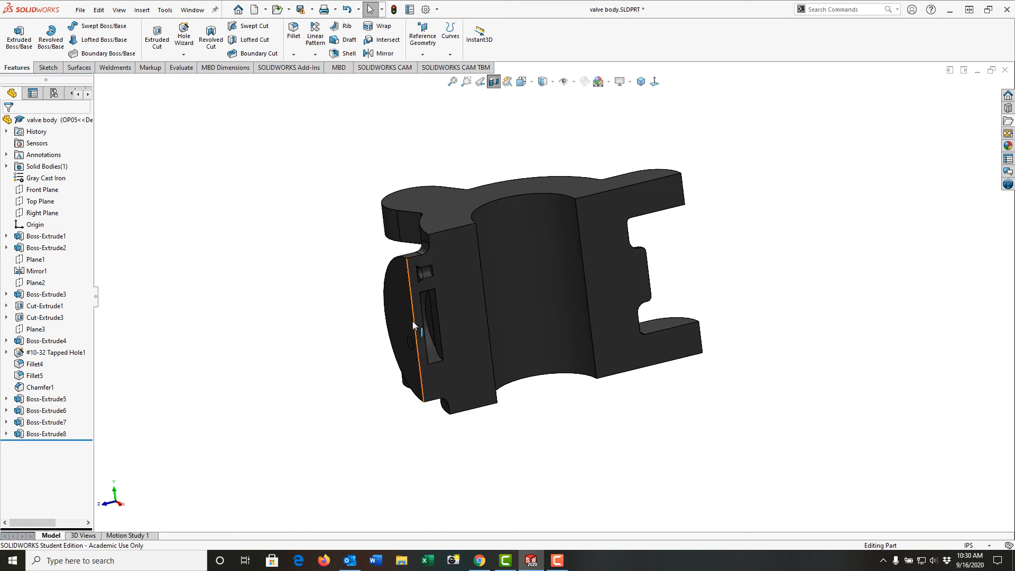
Edit the port boss extrusion, set Direction 2 to Blind with a depth of about 0.665 in, and turn off the section view.
{"action": "left_click", "coordinate": [61, 435]}
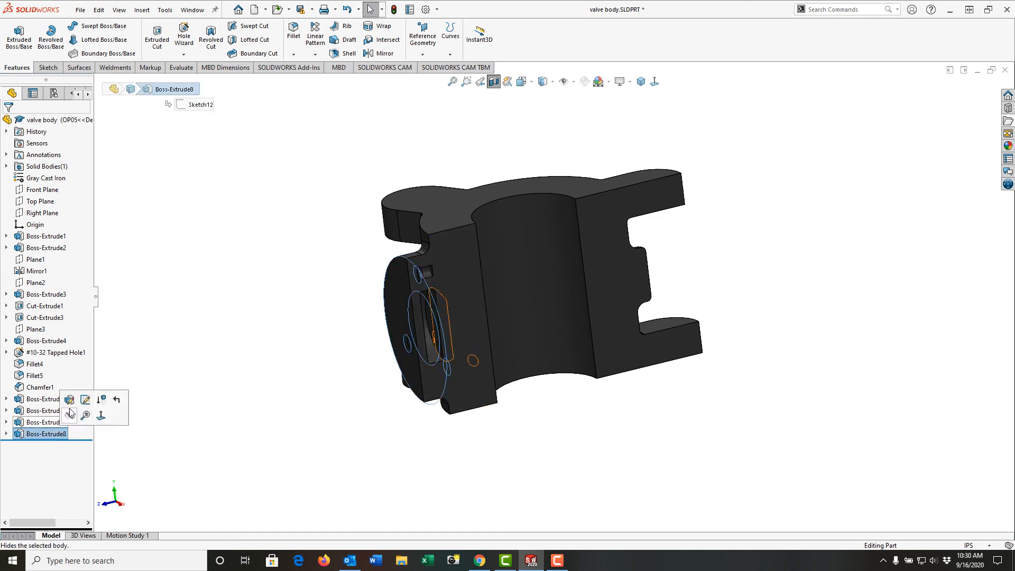
{"action": "left_click", "coordinate": [73, 401]}
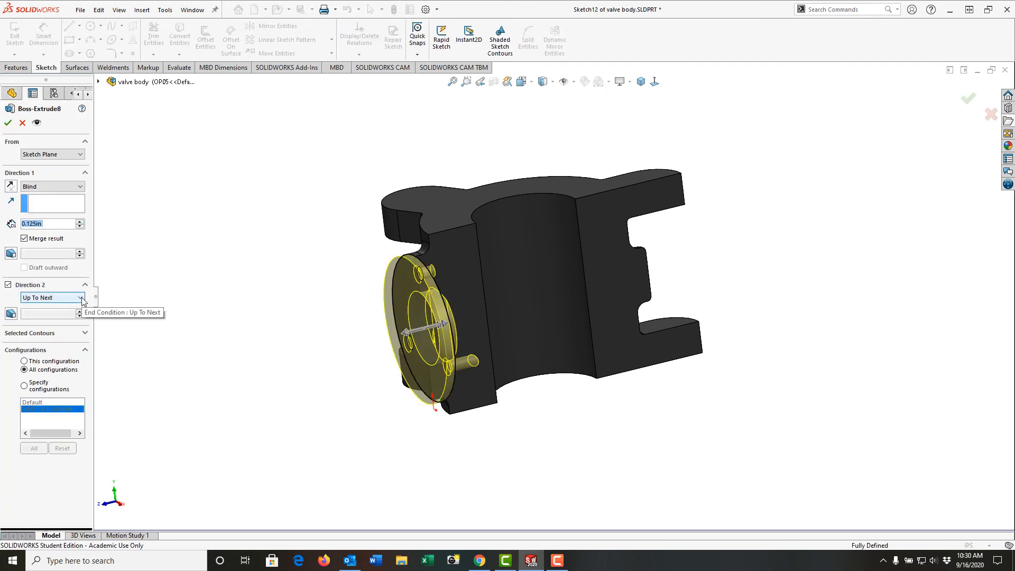
{"action": "left_click", "coordinate": [81, 298]}
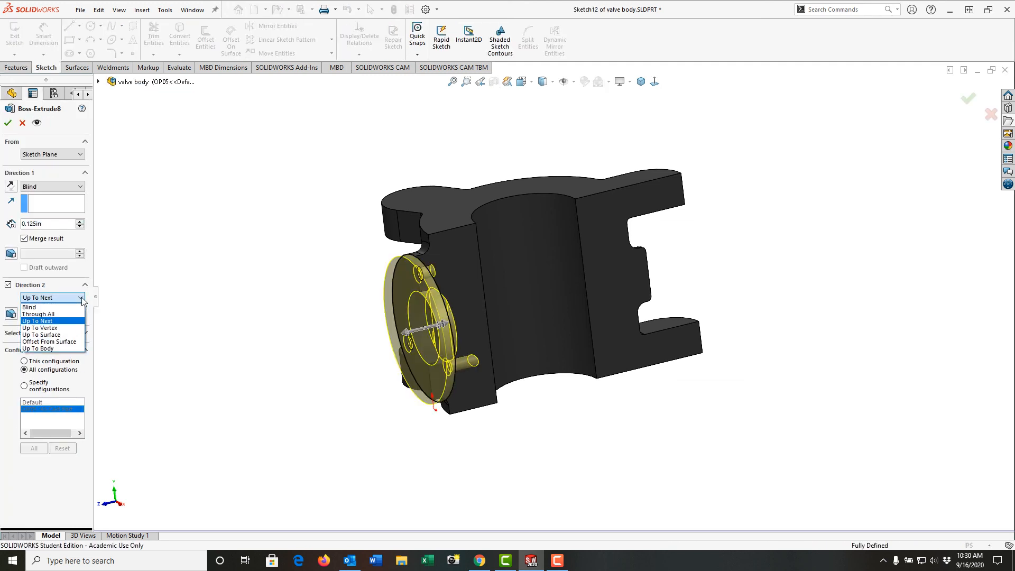
{"action": "left_click", "coordinate": [51, 307]}
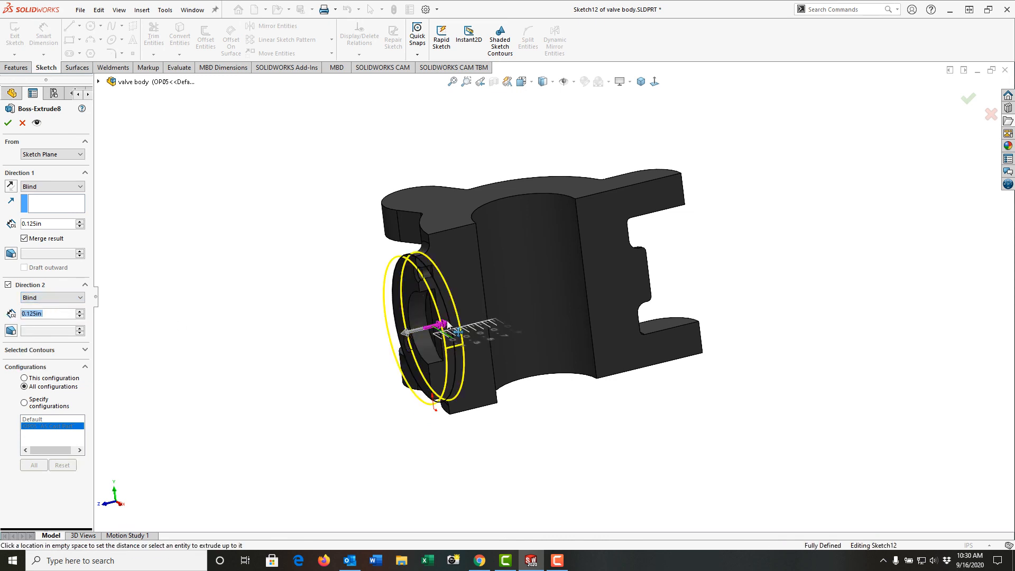
{"action": "left_click_drag", "start_coordinate": [448, 324], "coordinate": [463, 323]}
{"action": "mouse_move", "coordinate": [467, 352]}
{"action": "middle_mouse_down"}
{"action": "mouse_move", "coordinate": [449, 394]}
{"action": "mouse_move", "coordinate": [464, 357]}
{"action": "middle_mouse_up"}
{"action": "left_click_drag", "start_coordinate": [467, 323], "coordinate": [505, 320]}
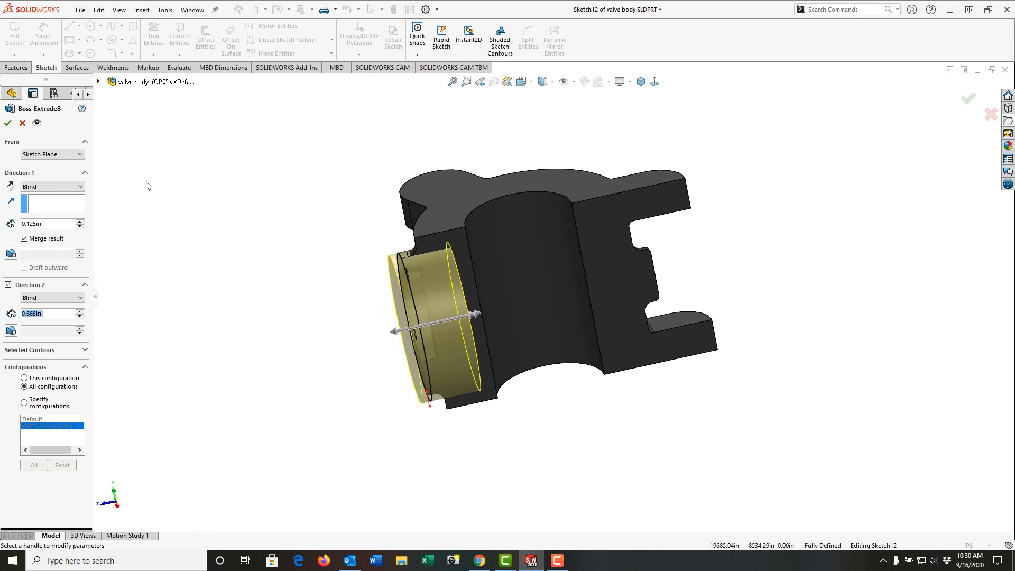
{"action": "left_click", "coordinate": [7, 122]}
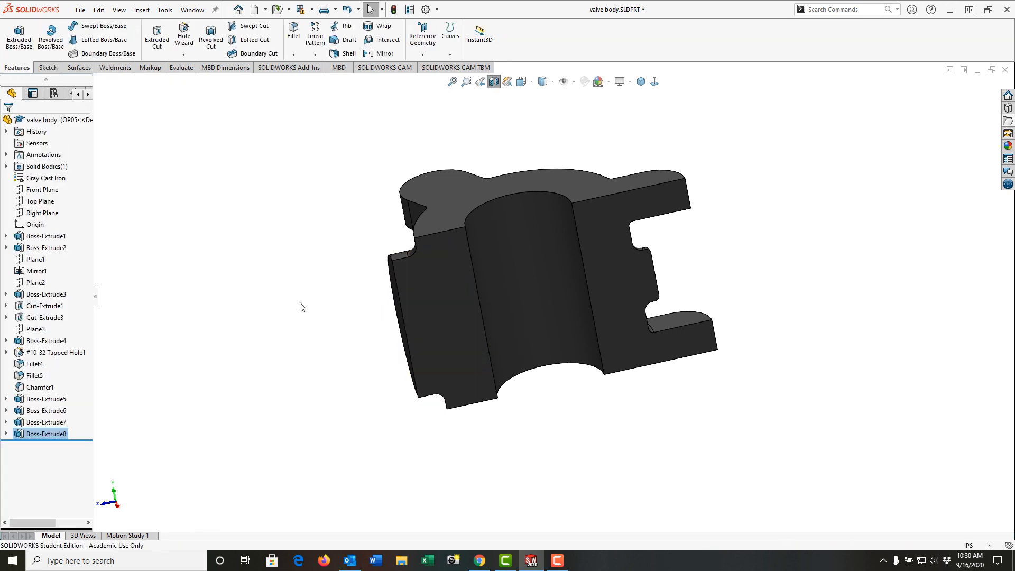
{"action": "middle_click_drag", "start_coordinate": [316, 345], "coordinate": [343, 333]}
{"action": "left_click", "coordinate": [493, 81]}
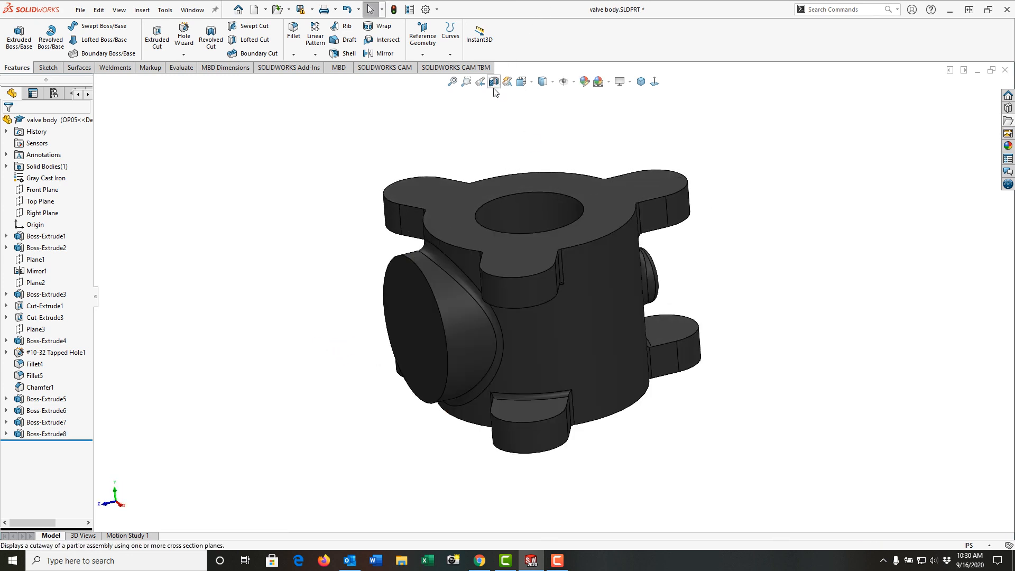